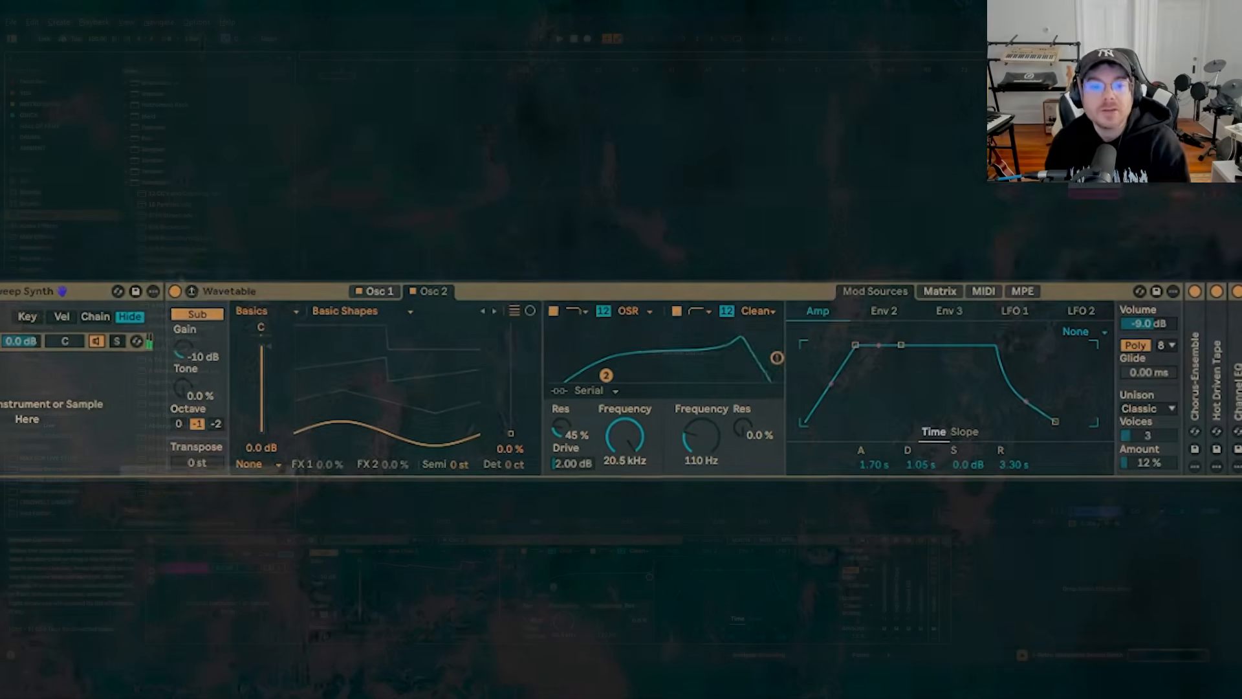
# Look through the Wavetable presets in the instrument library, from A Blue Hue to the presets starting with B.
pyautogui.scroll(-3, 196, 323)
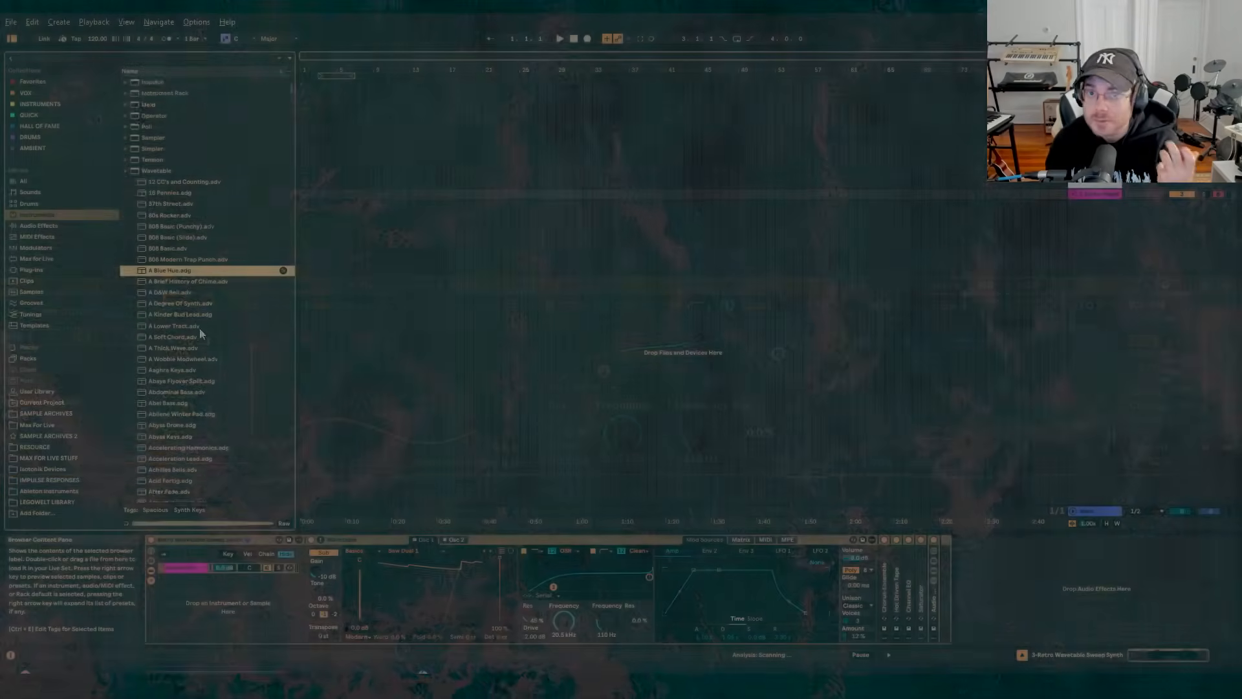
pyautogui.click(185, 391)
pyautogui.scroll(-3, 218, 408)
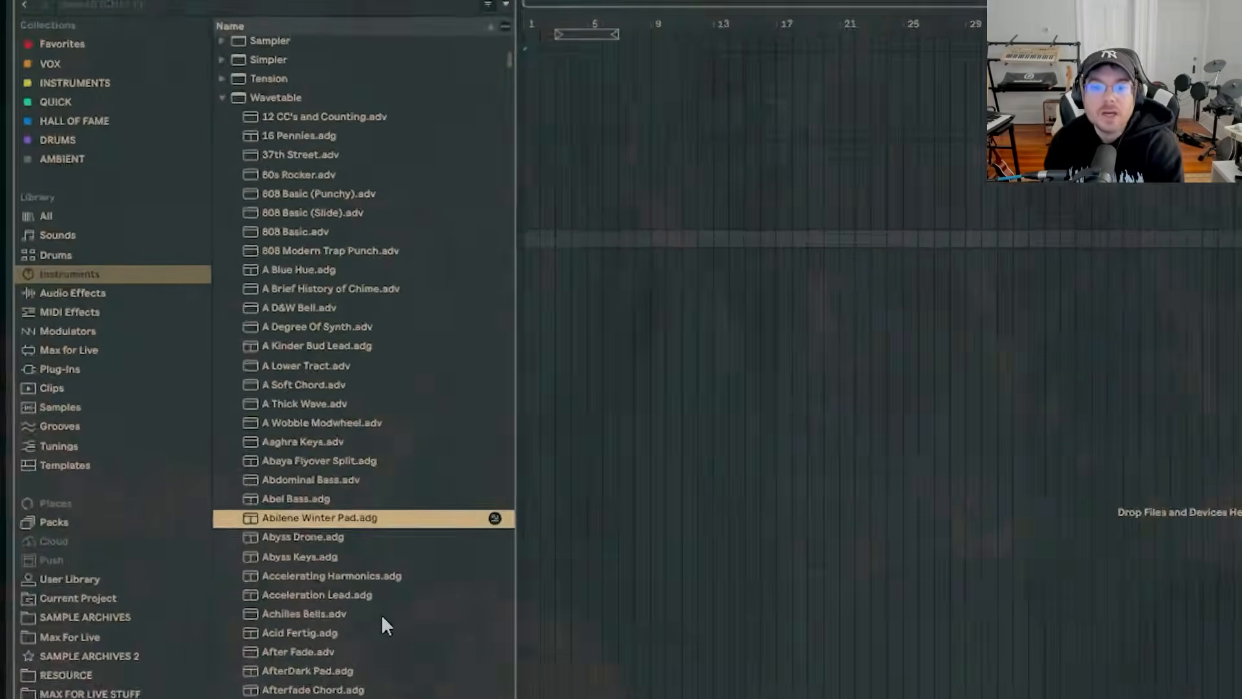
pyautogui.scroll(-6, 385, 624)
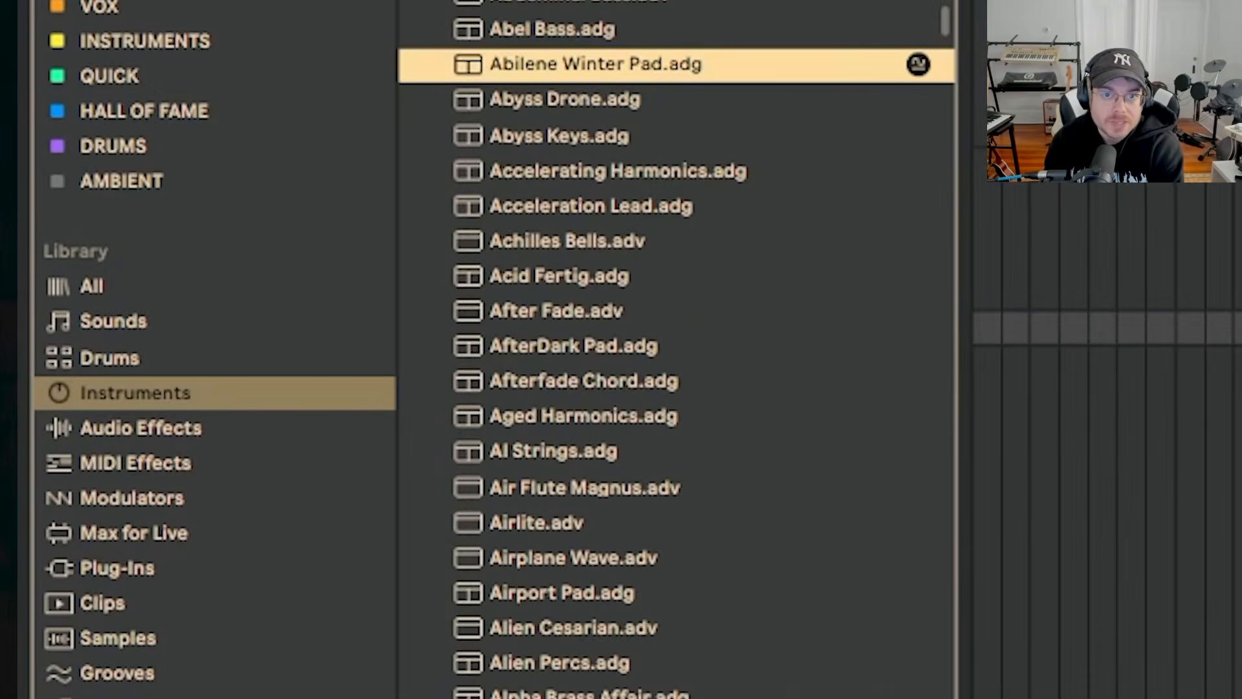
pyautogui.click(583, 696)
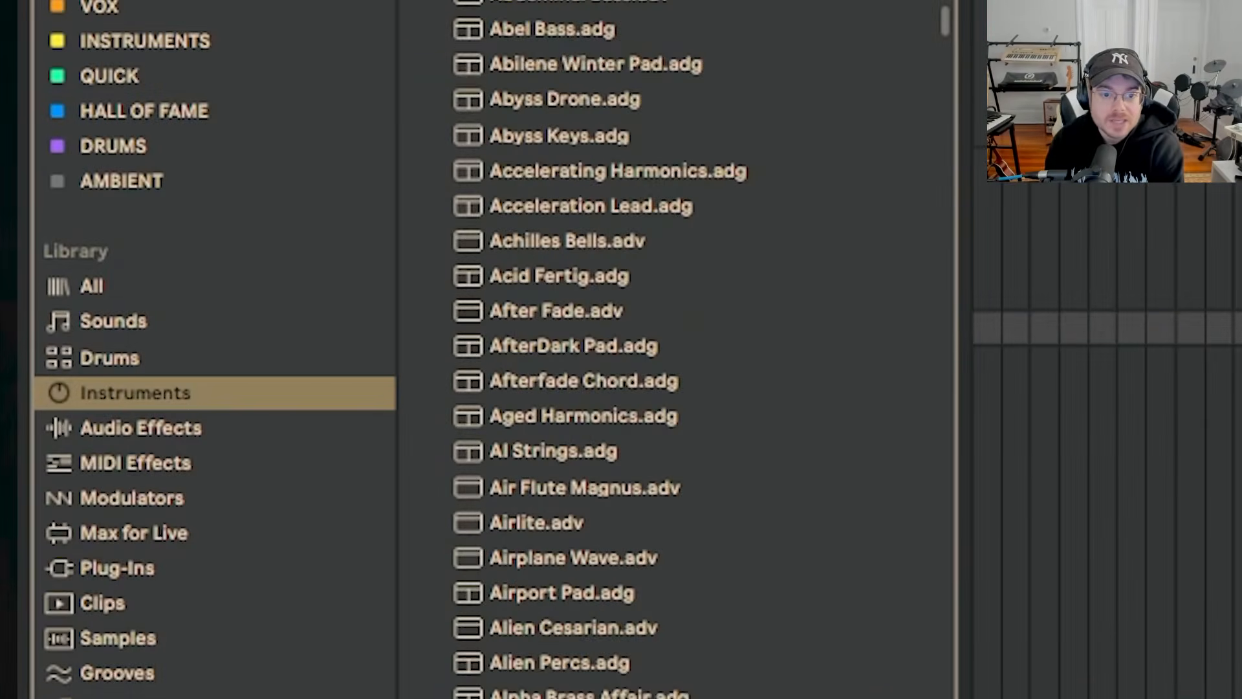
pyautogui.scroll(-3, 702, 350)
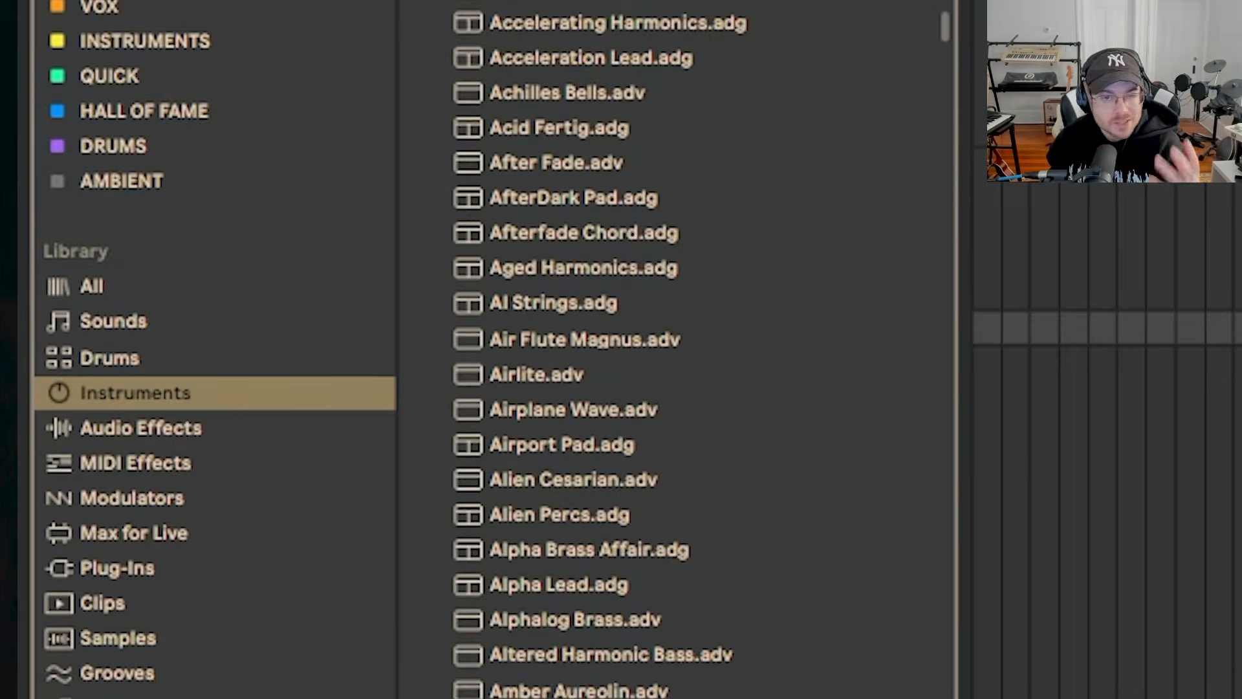
pyautogui.scroll(-8, 676, 349)
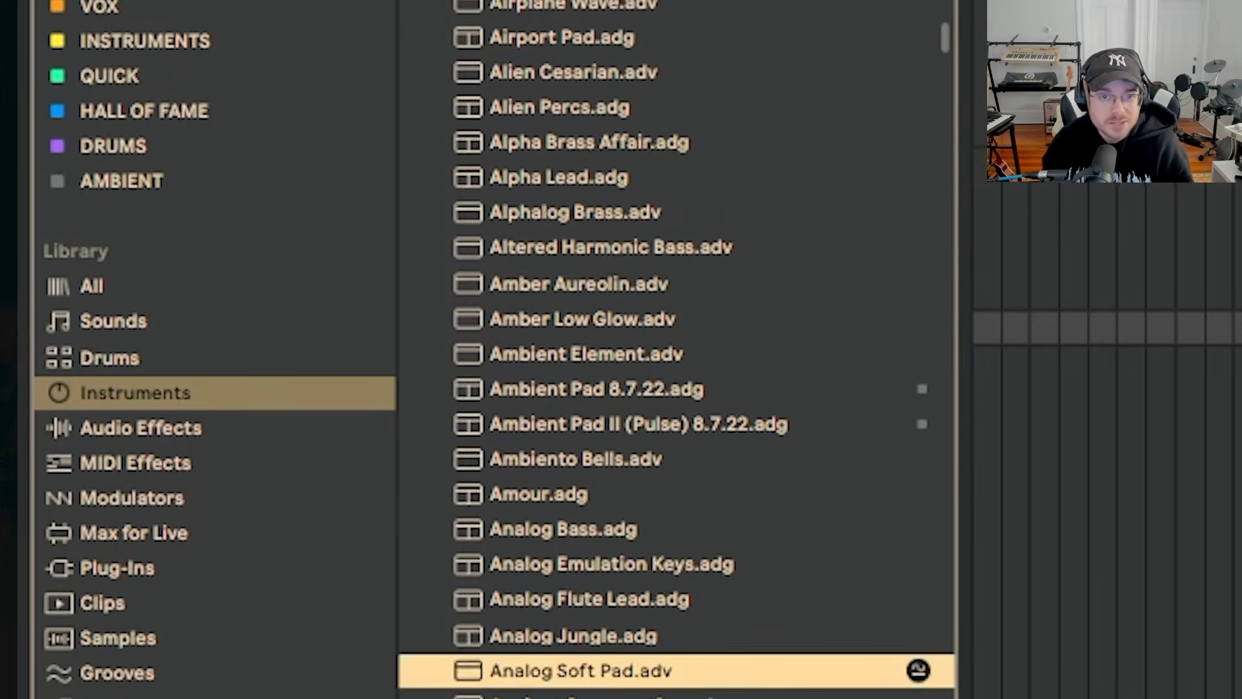
pyautogui.scroll(-4, 676, 349)
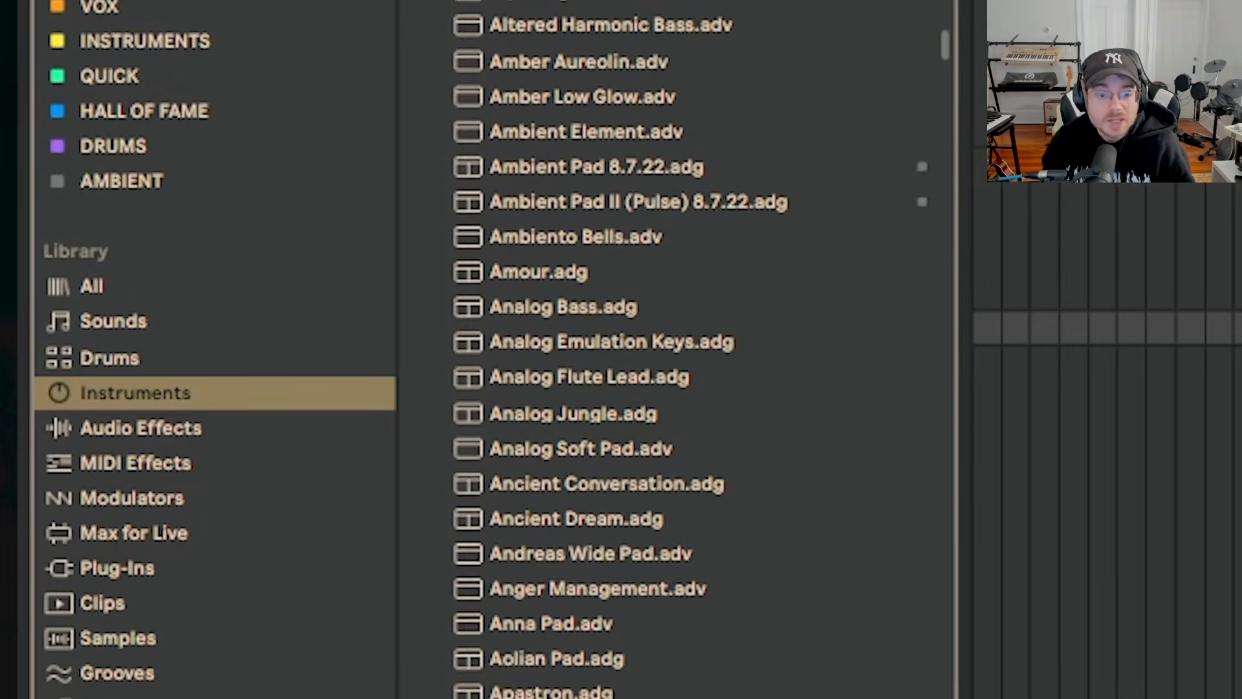
pyautogui.scroll(-20, 676, 349)
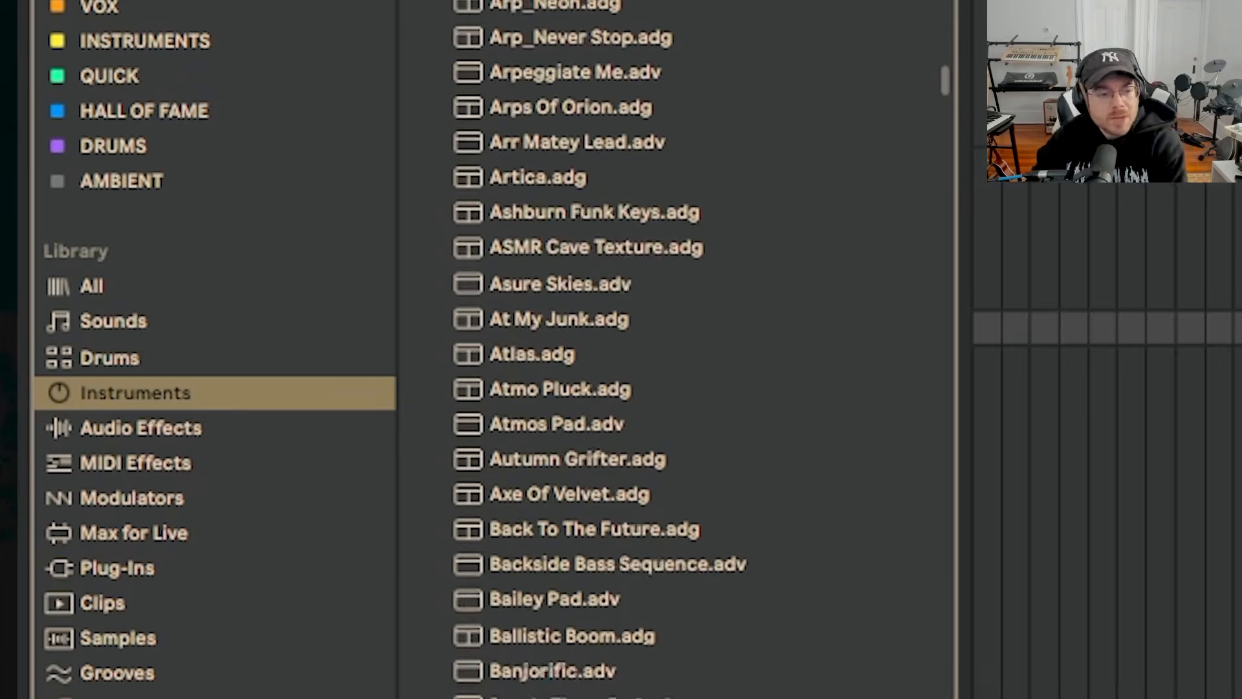
pyautogui.scroll(-8, 676, 349)
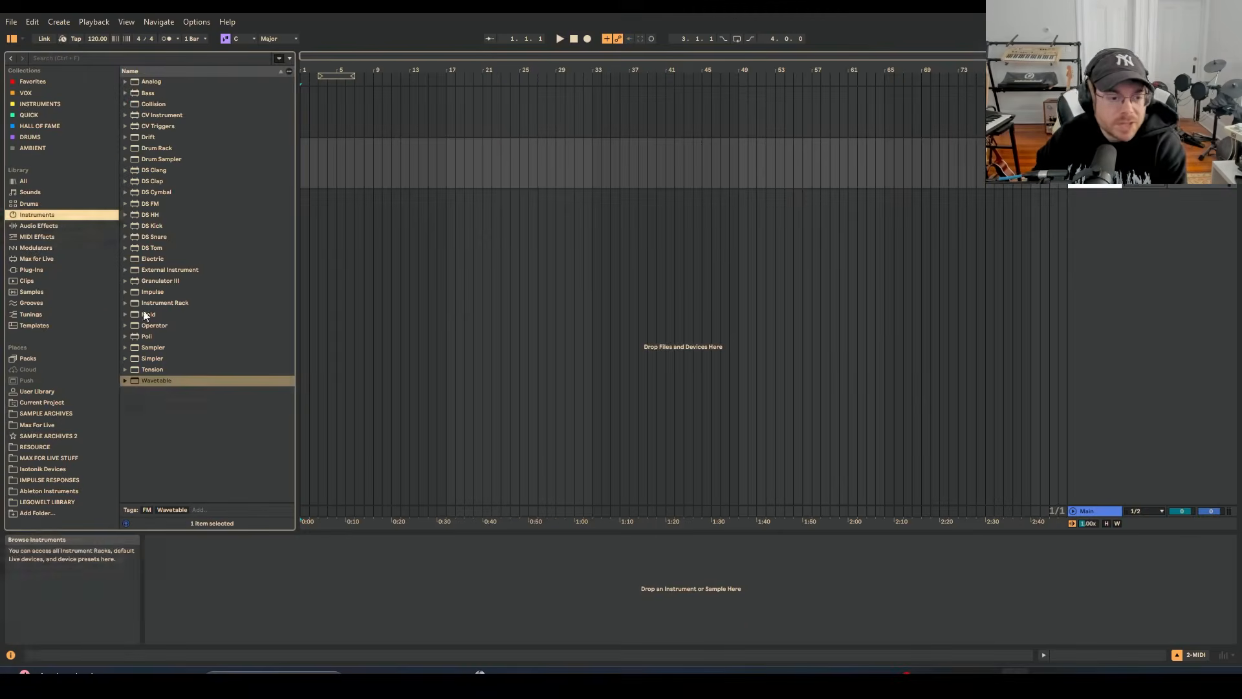
# Load the default Wavetable instrument onto a new track and raise Osc 1's wave position to about 36%.
pyautogui.click(155, 381)
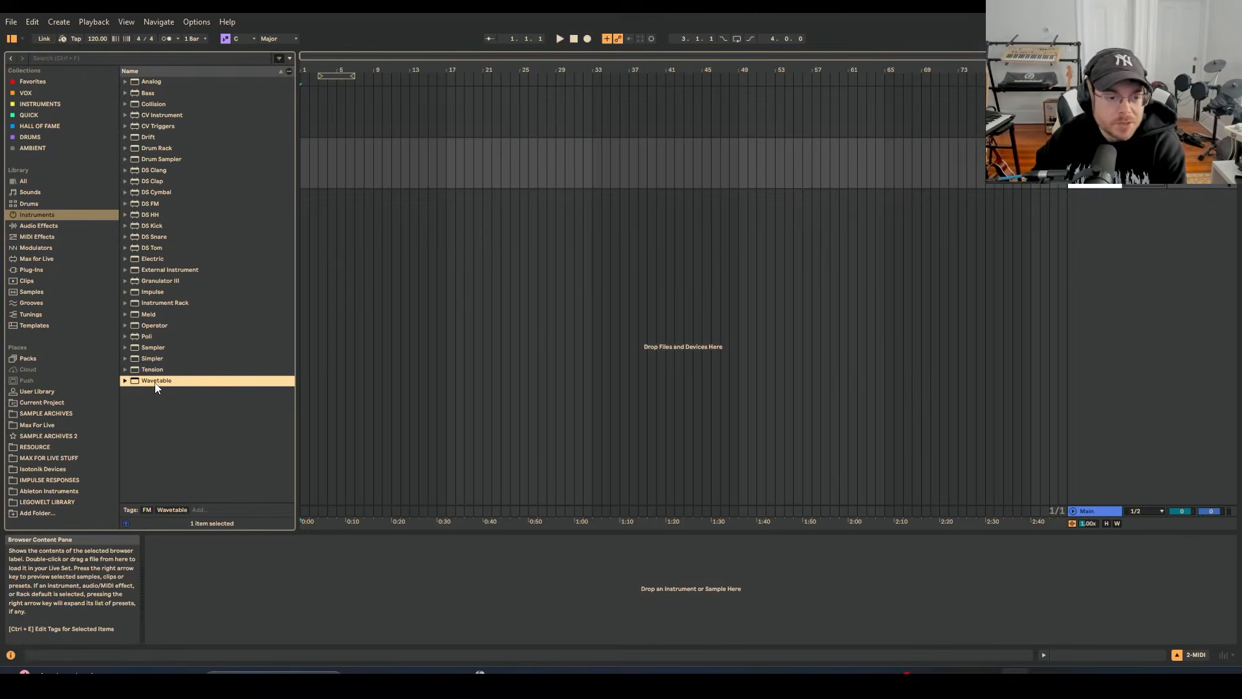
pyautogui.moveTo(155, 387); pyautogui.dragTo(504, 289)
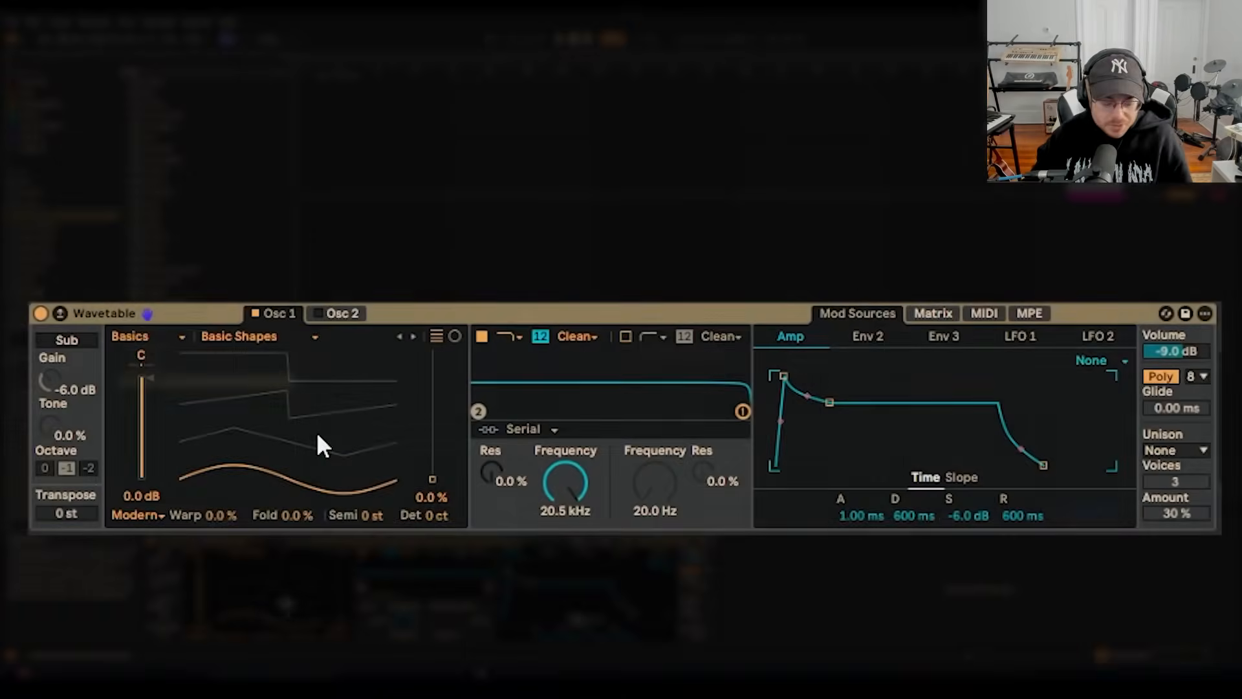
pyautogui.moveTo(296, 465)
pyautogui.mouseDown()
pyautogui.moveTo(296, 440)
pyautogui.moveTo(300, 480)
pyautogui.moveTo(299, 456)
pyautogui.mouseUp()
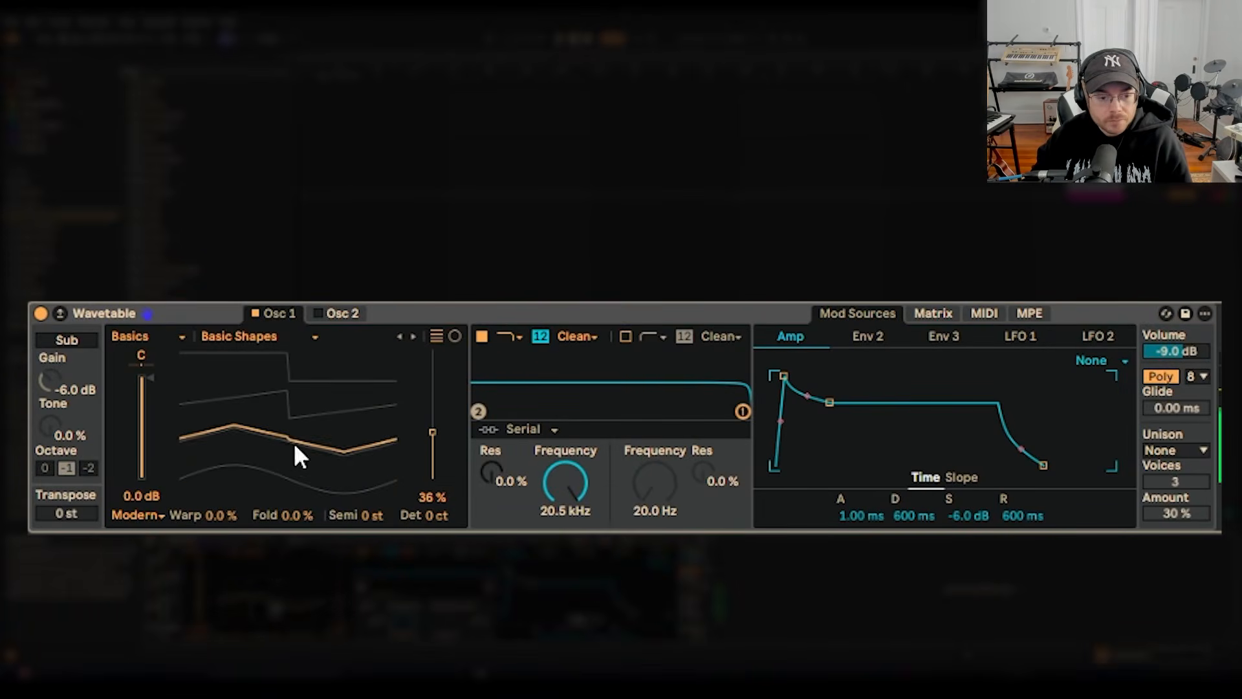
# Load the Drift synth on its own track and try out the Shape control of its Osc 1.
pyautogui.click(82, 216)
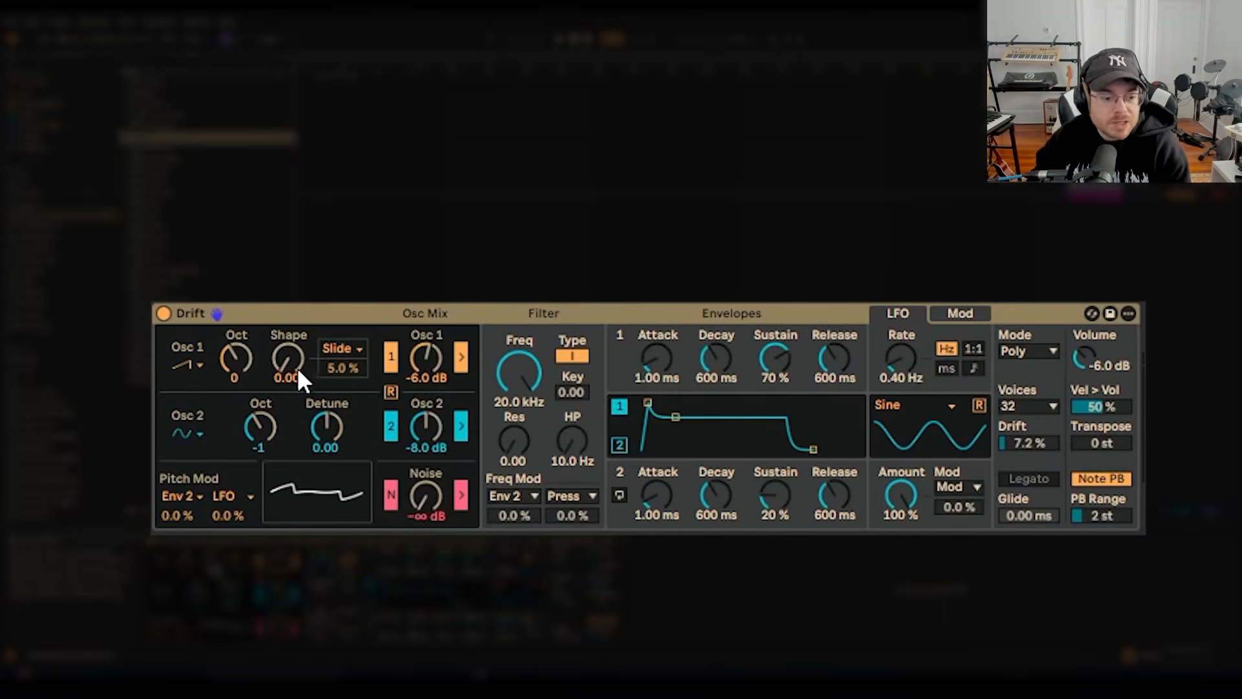
pyautogui.moveTo(293, 364)
pyautogui.mouseDown()
pyautogui.moveTo(292, 343)
pyautogui.moveTo(290, 363)
pyautogui.mouseUp()
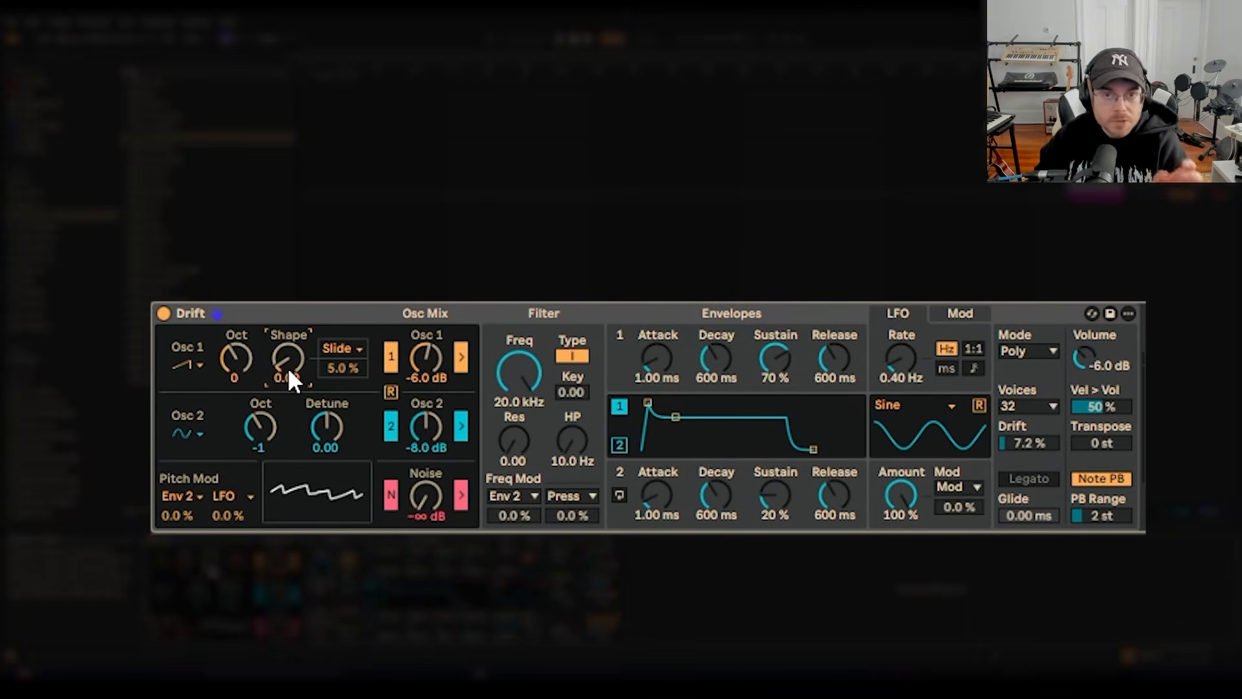
pyautogui.moveTo(289, 360); pyautogui.dragTo(289, 341)
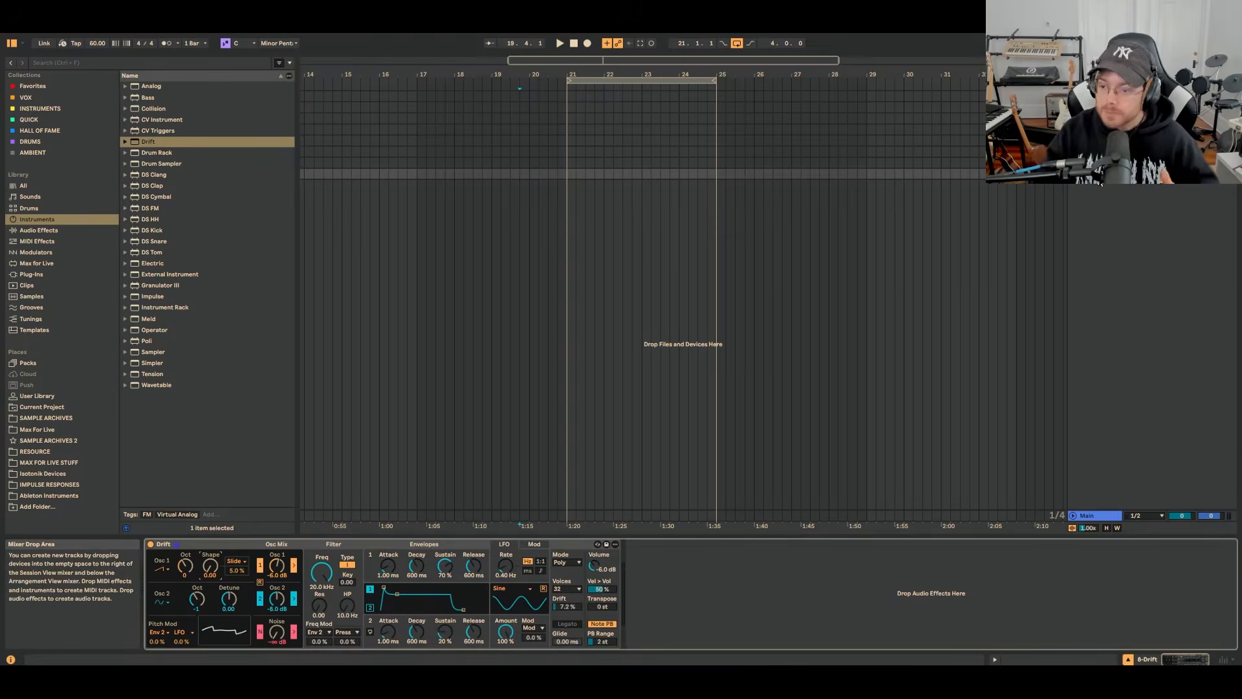
# Return to the Wavetable track and sweep Osc 1's wave position through Basic Shapes, settling at about 46%.
pyautogui.press('Up')
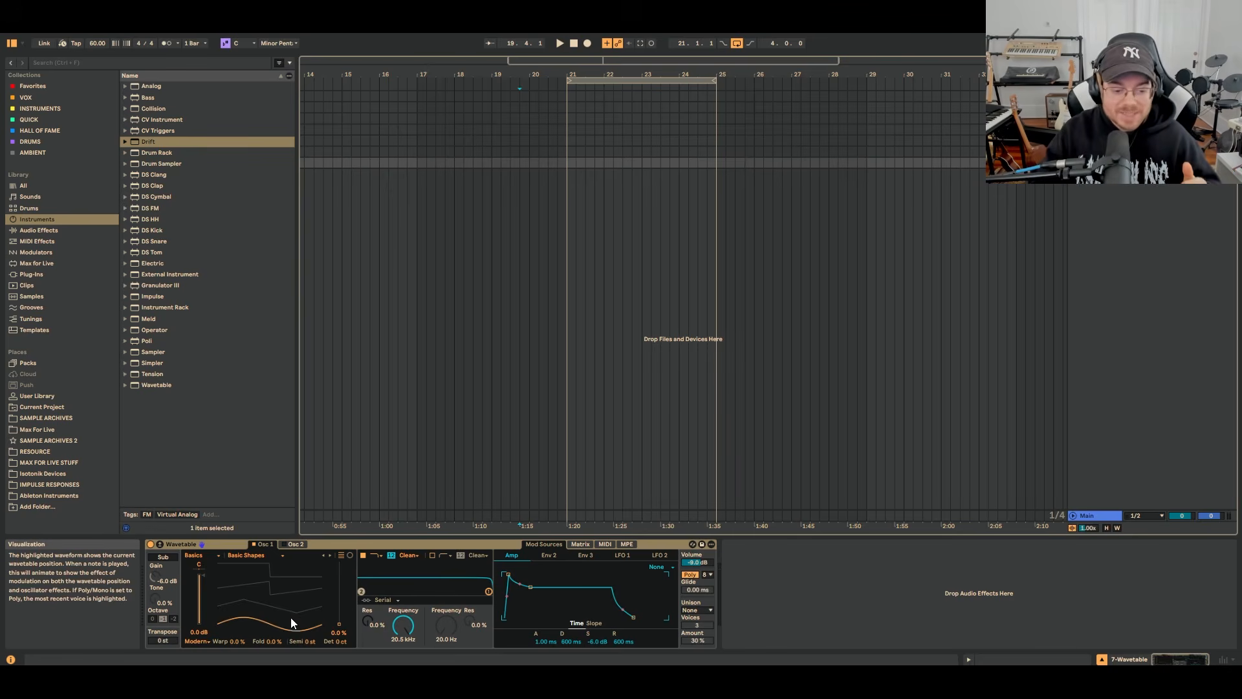
pyautogui.moveTo(290, 617); pyautogui.dragTo(290, 586)
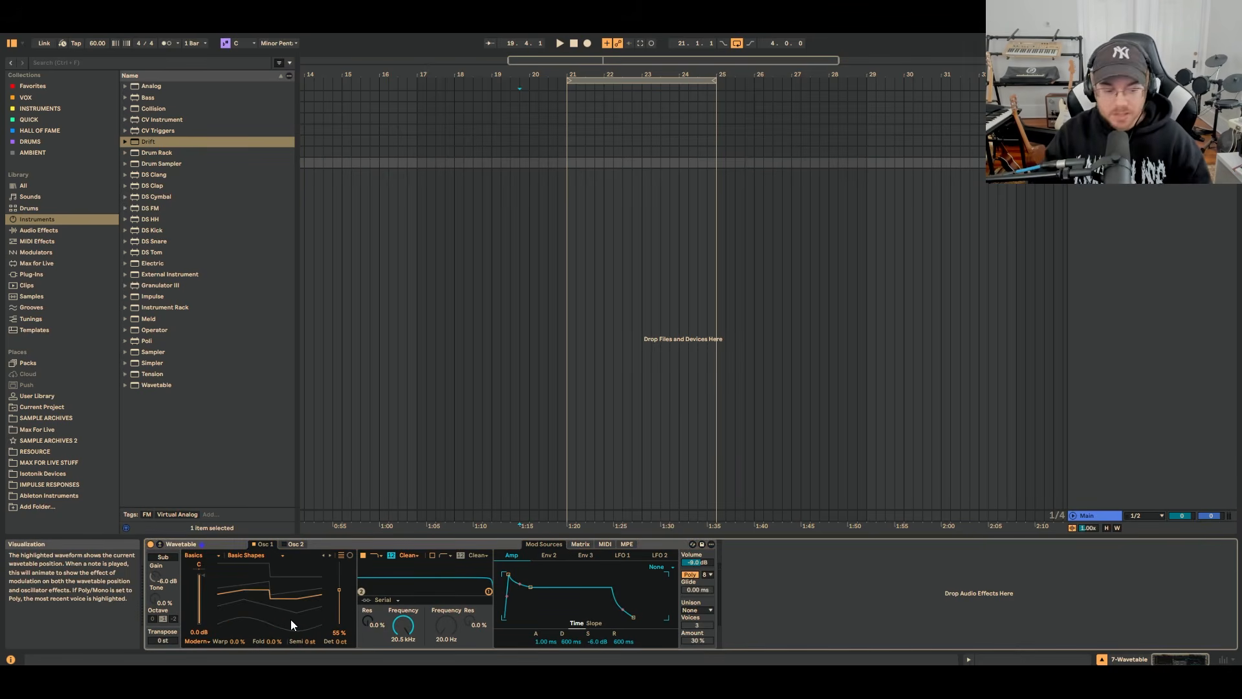
pyautogui.click(975, 288)
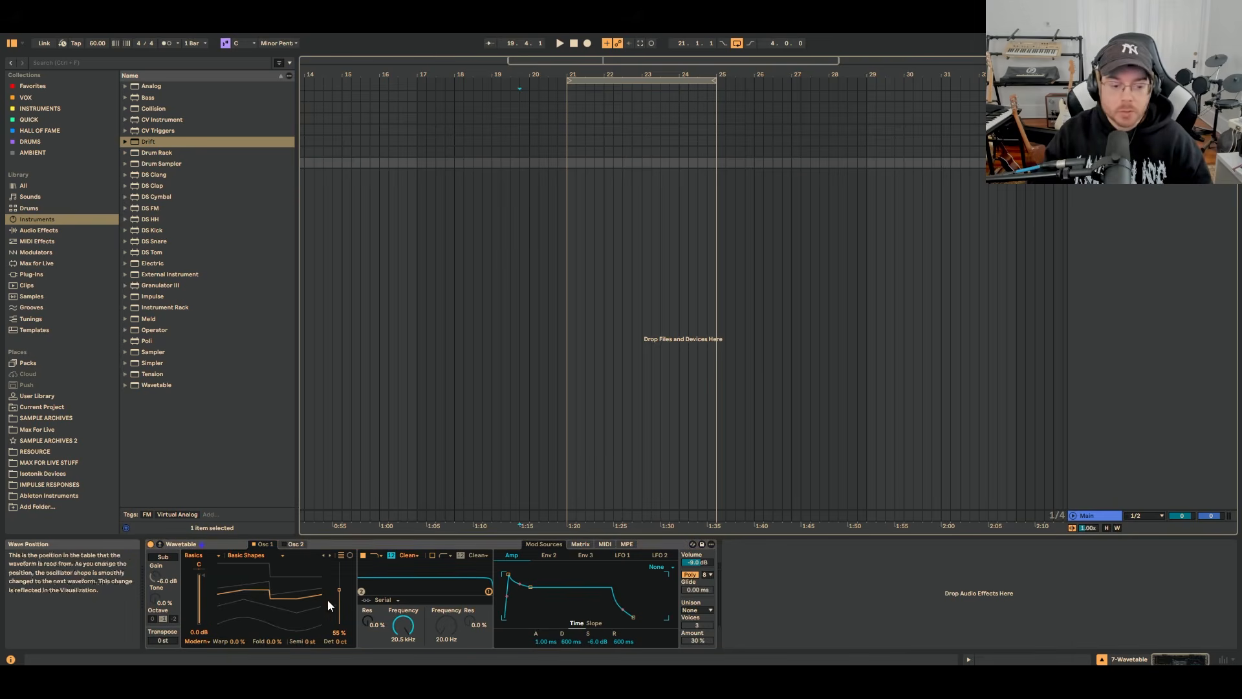
pyautogui.moveTo(288, 601); pyautogui.dragTo(285, 606)
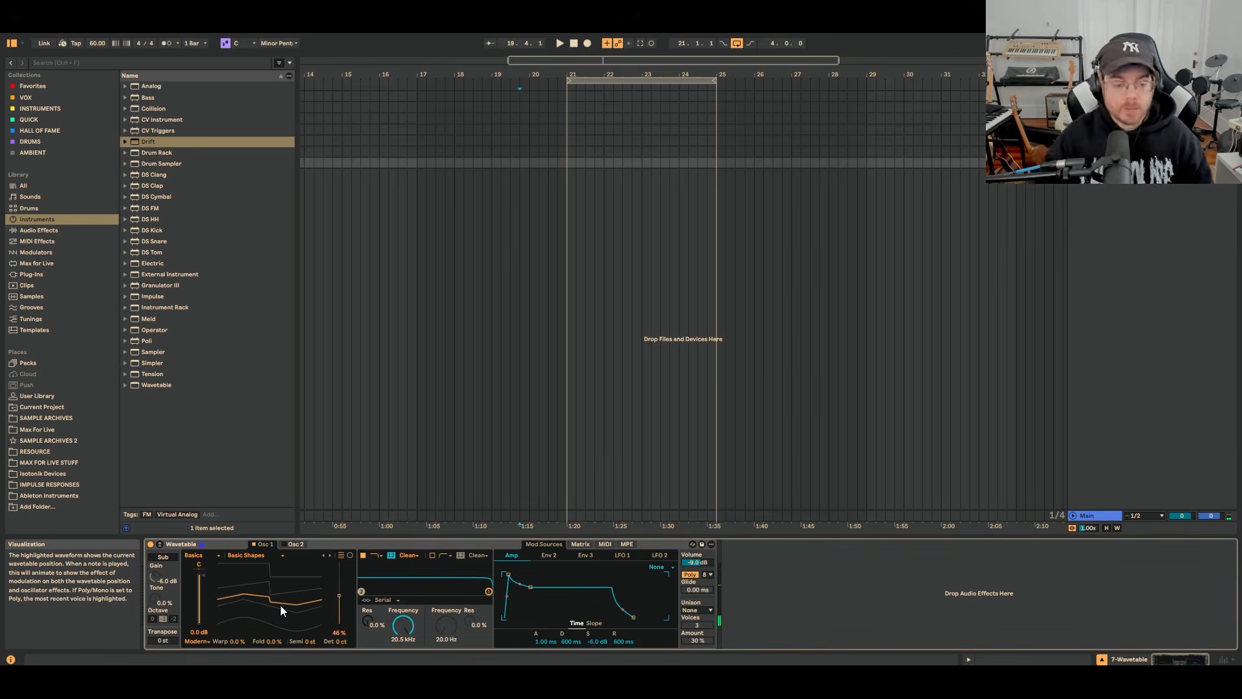
pyautogui.moveTo(281, 604); pyautogui.dragTo(281, 606)
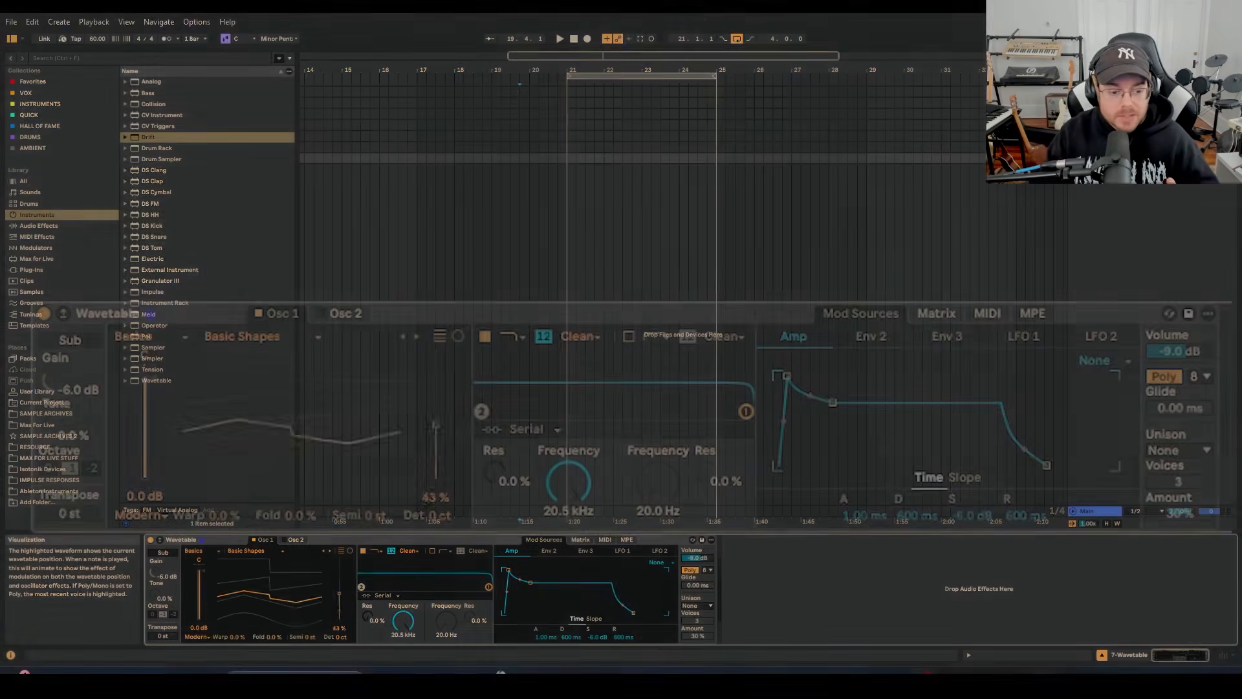
# Try several wavetables from the Basics category on Osc 1, including Beating 2 and Beating 1.
pyautogui.click(229, 335)
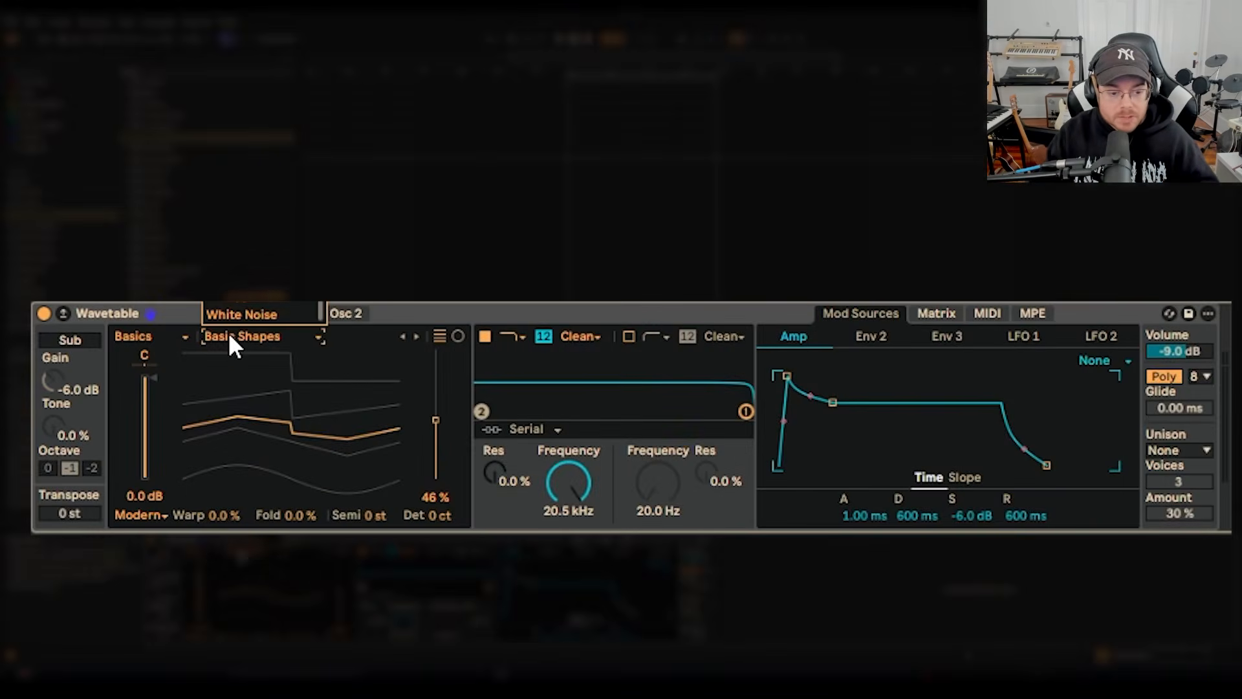
pyautogui.click(249, 313)
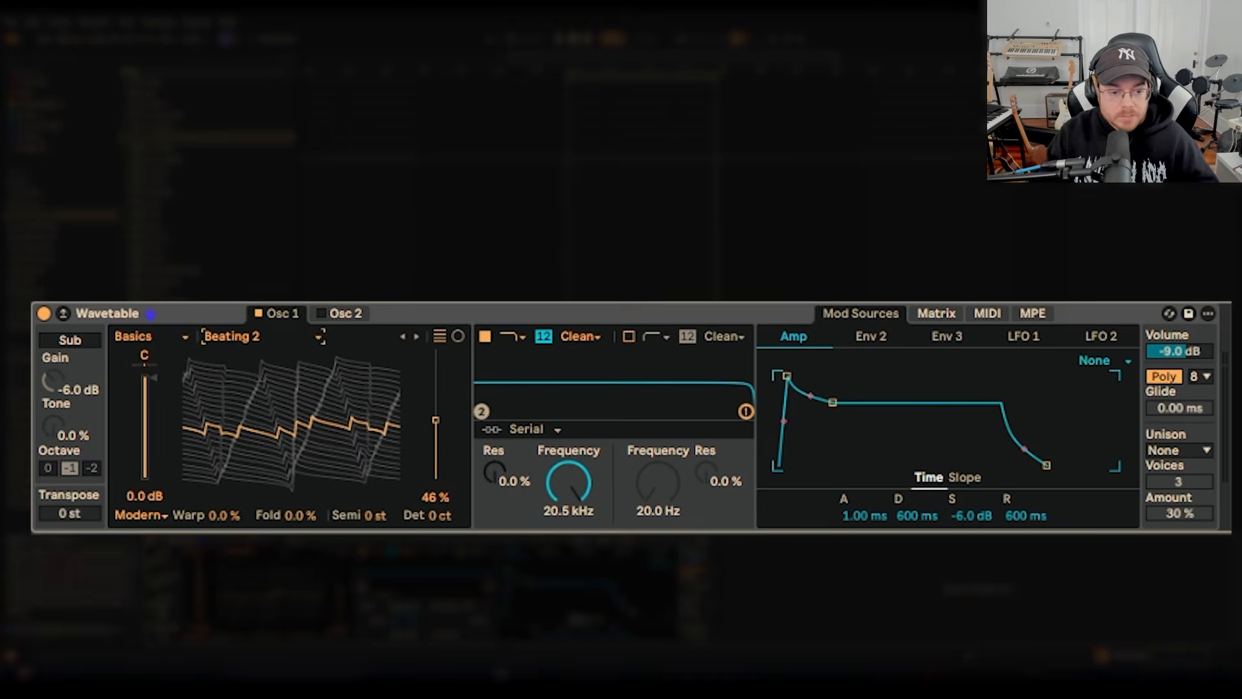
pyautogui.click(416, 335)
pyautogui.click(416, 336)
pyautogui.click(403, 335)
pyautogui.click(402, 335)
pyautogui.click(403, 336)
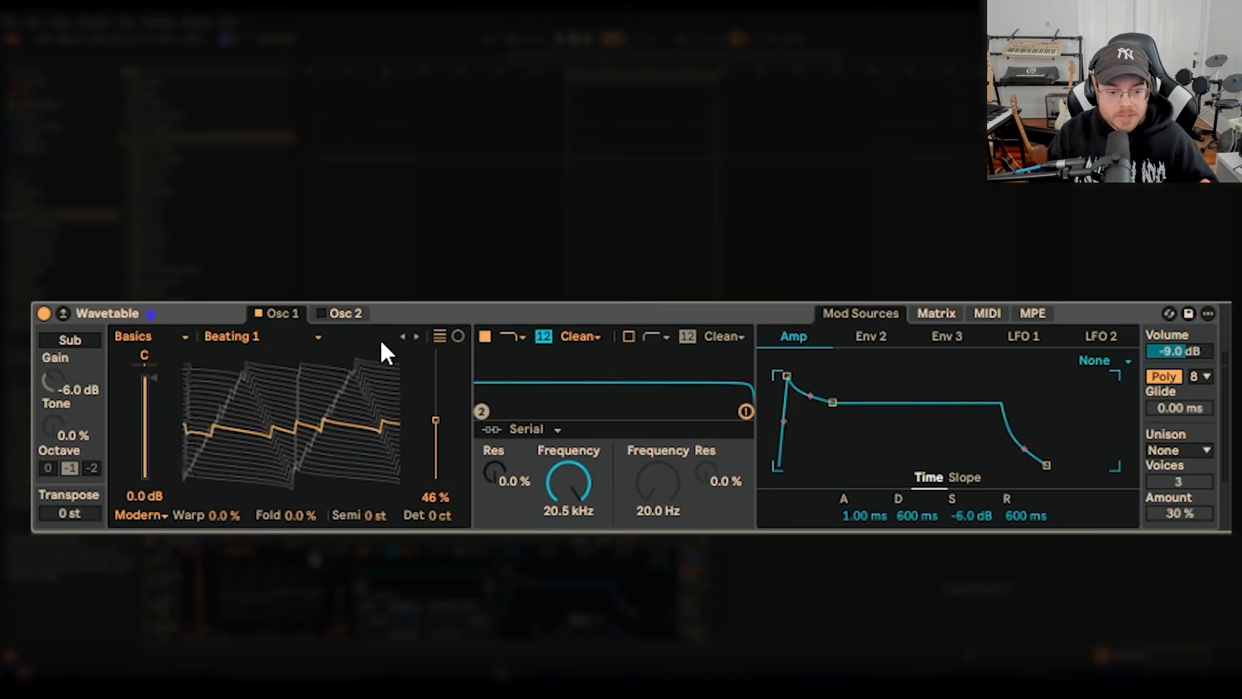
# Switch Osc 1 to the Distortion category and try its wavetables, including Brutal Metal and Freak.
pyautogui.click(162, 338)
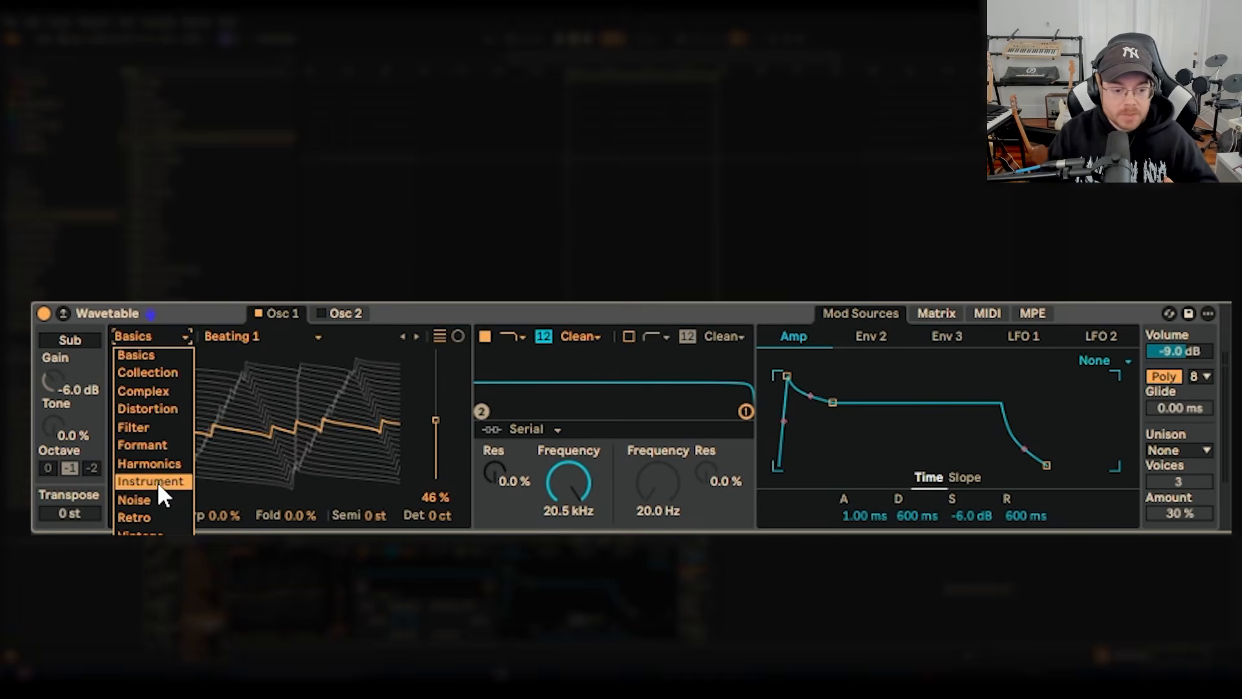
pyautogui.click(159, 408)
pyautogui.click(402, 336)
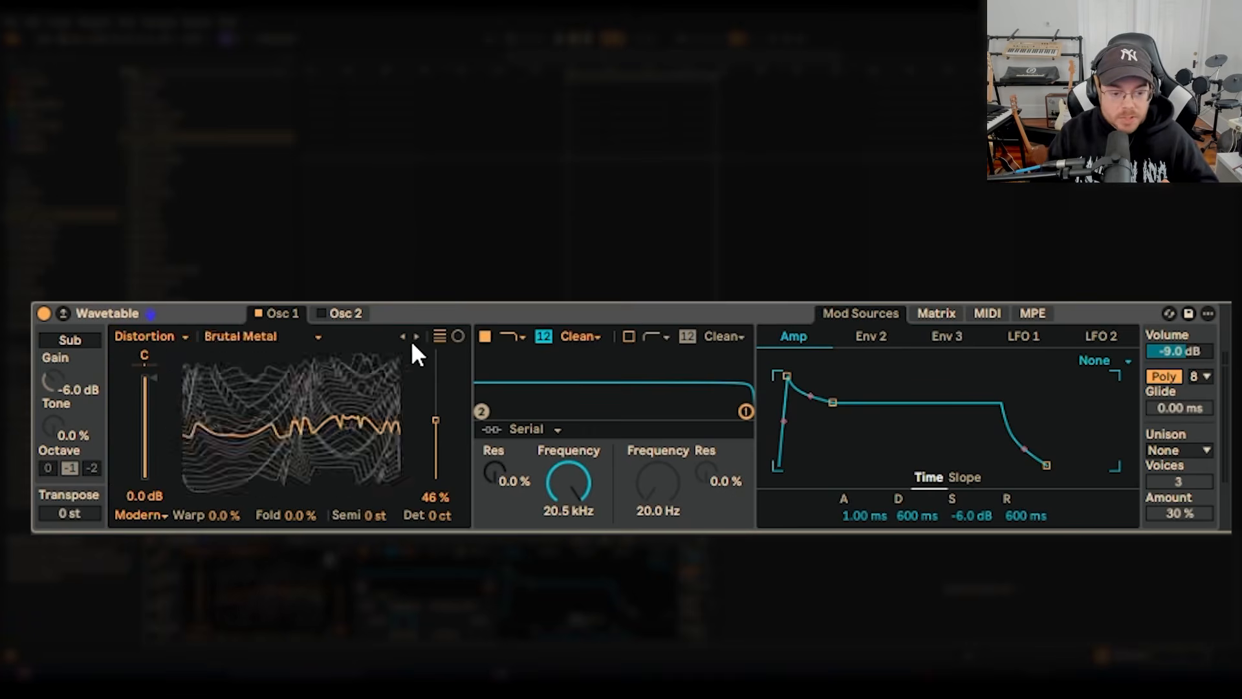
pyautogui.click(415, 337)
pyautogui.click(291, 343)
pyautogui.click(291, 425)
# Switch Osc 1 to the Instrument category and try the Trombone and Strings 2 wavetables.
pyautogui.click(137, 337)
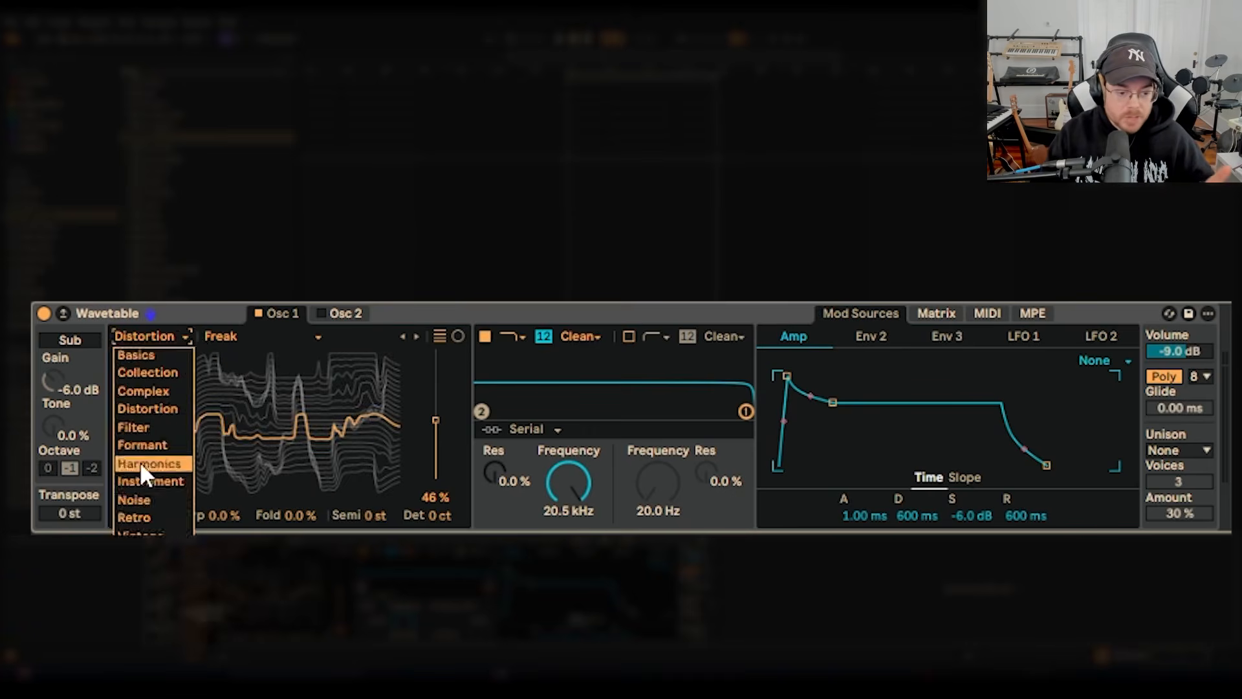
pyautogui.click(148, 480)
pyautogui.click(255, 340)
pyautogui.click(297, 301)
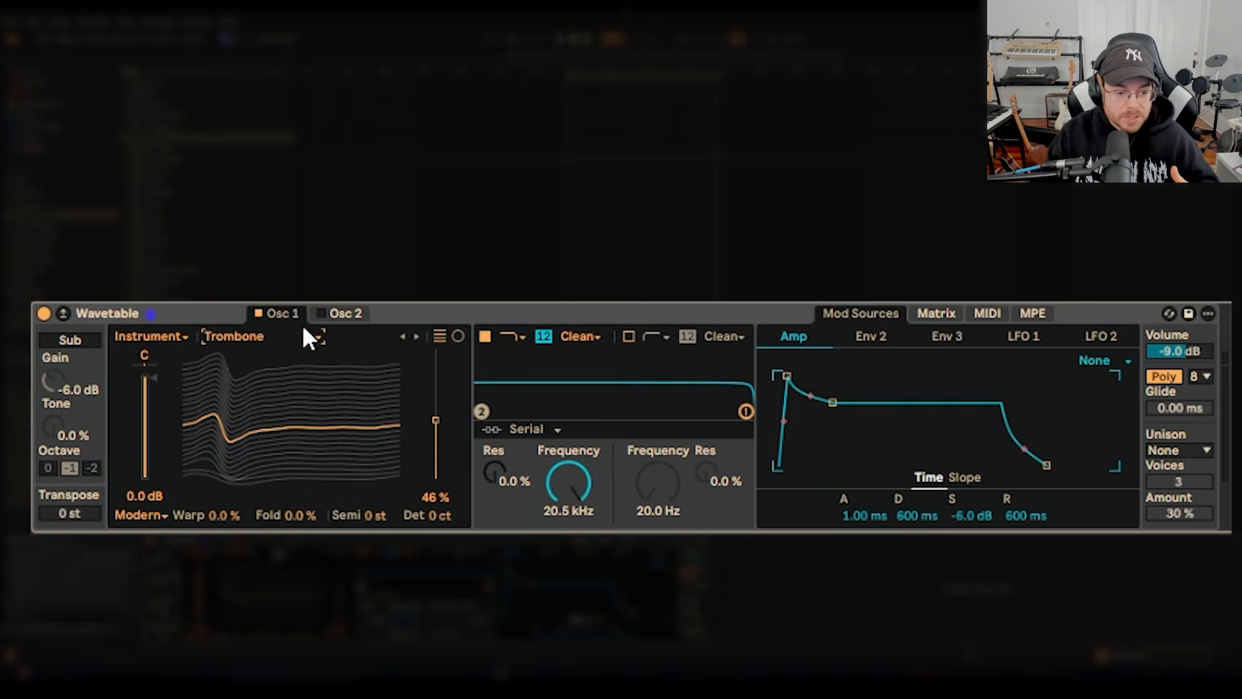
pyautogui.click(247, 338)
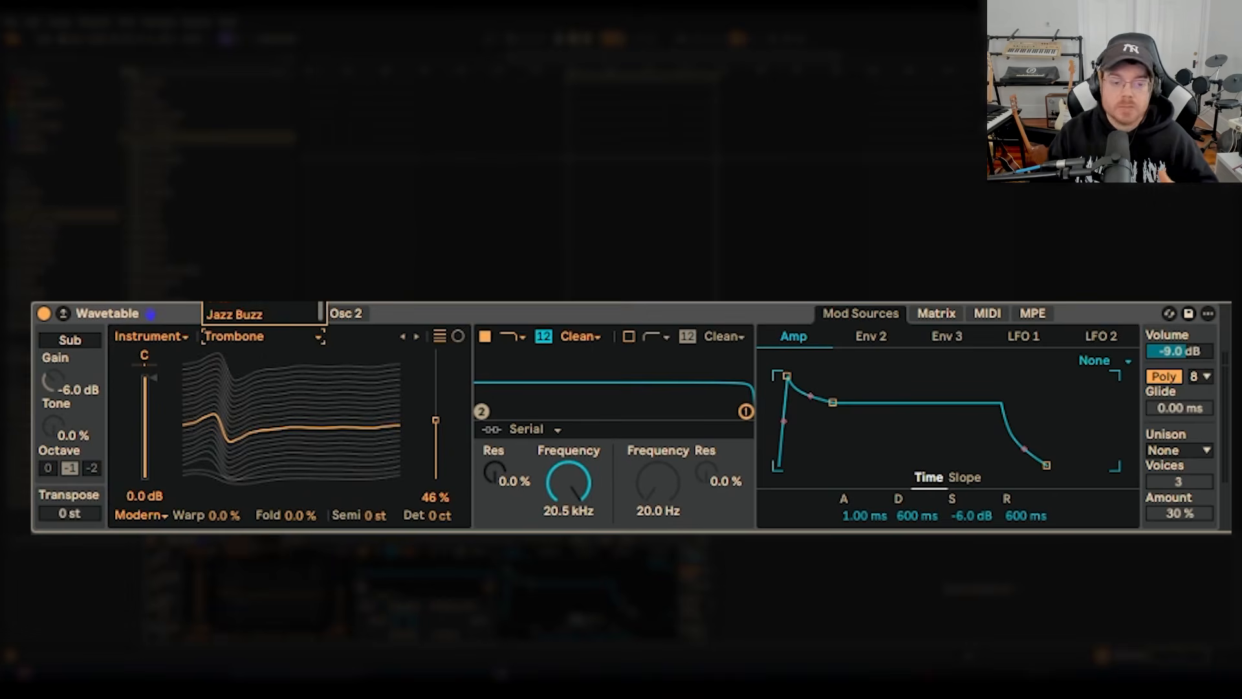
pyautogui.click(253, 275)
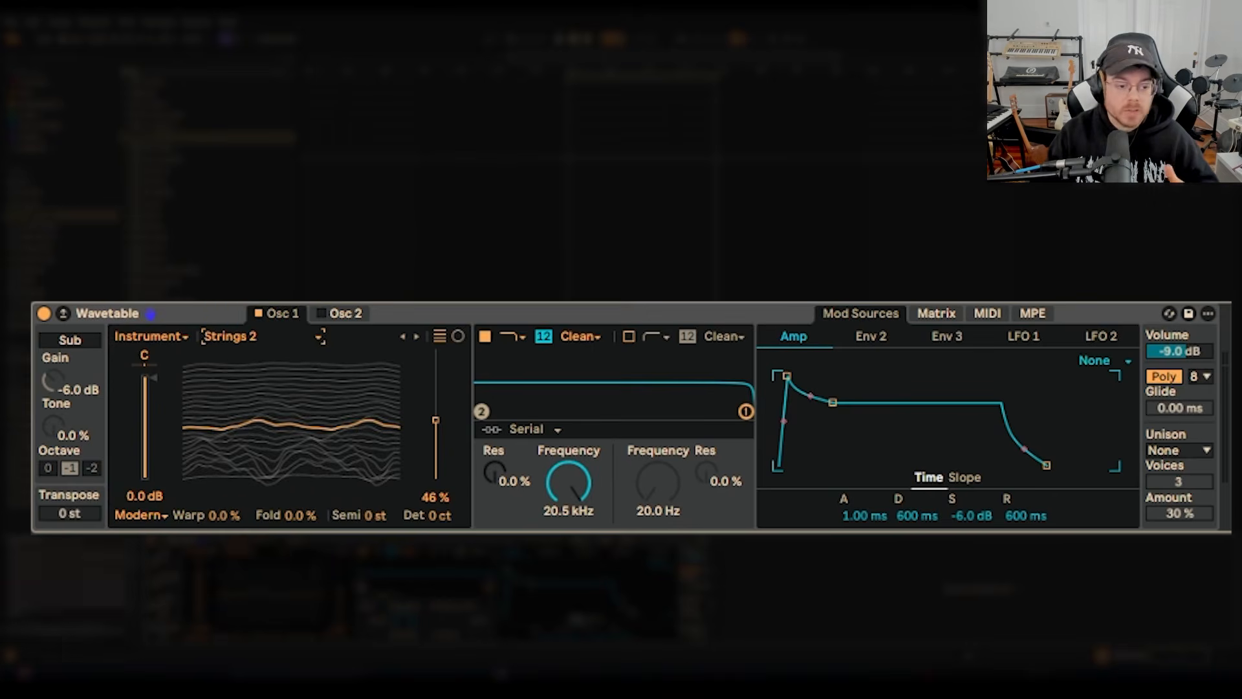
pyautogui.click(235, 339)
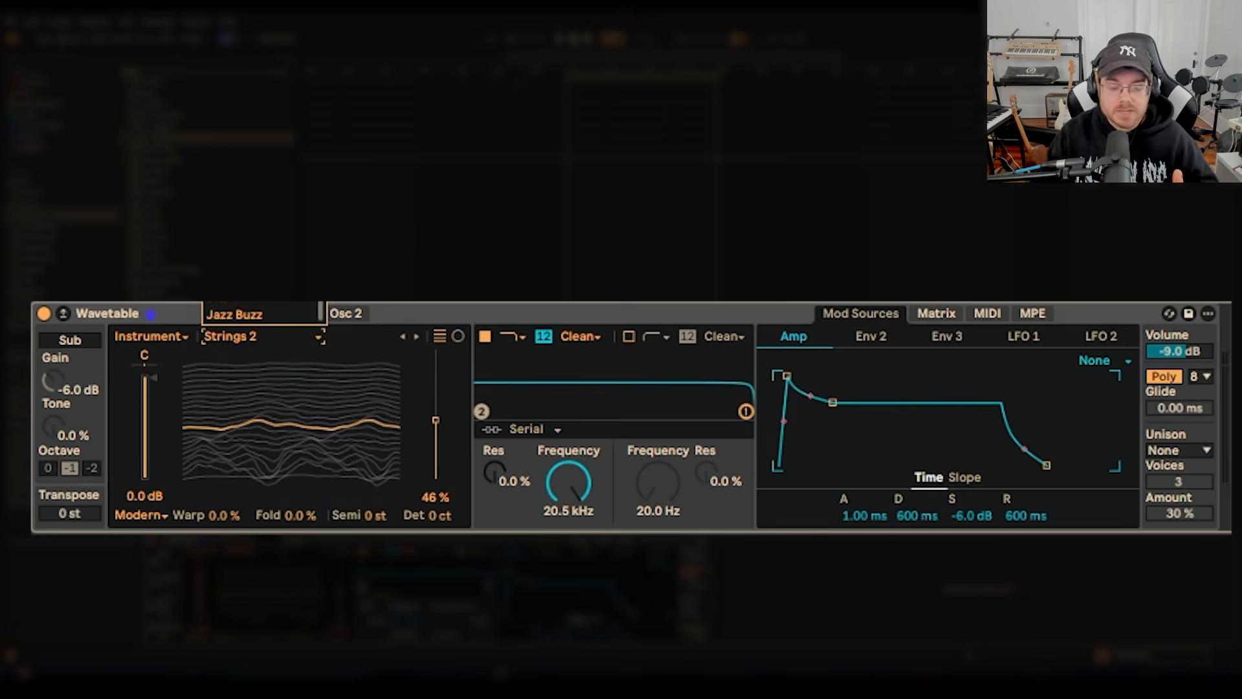
pyautogui.press('Escape')
# Set Osc 1 back to the Basics category and choose the Saw Dual 1 wavetable.
pyautogui.click(169, 332)
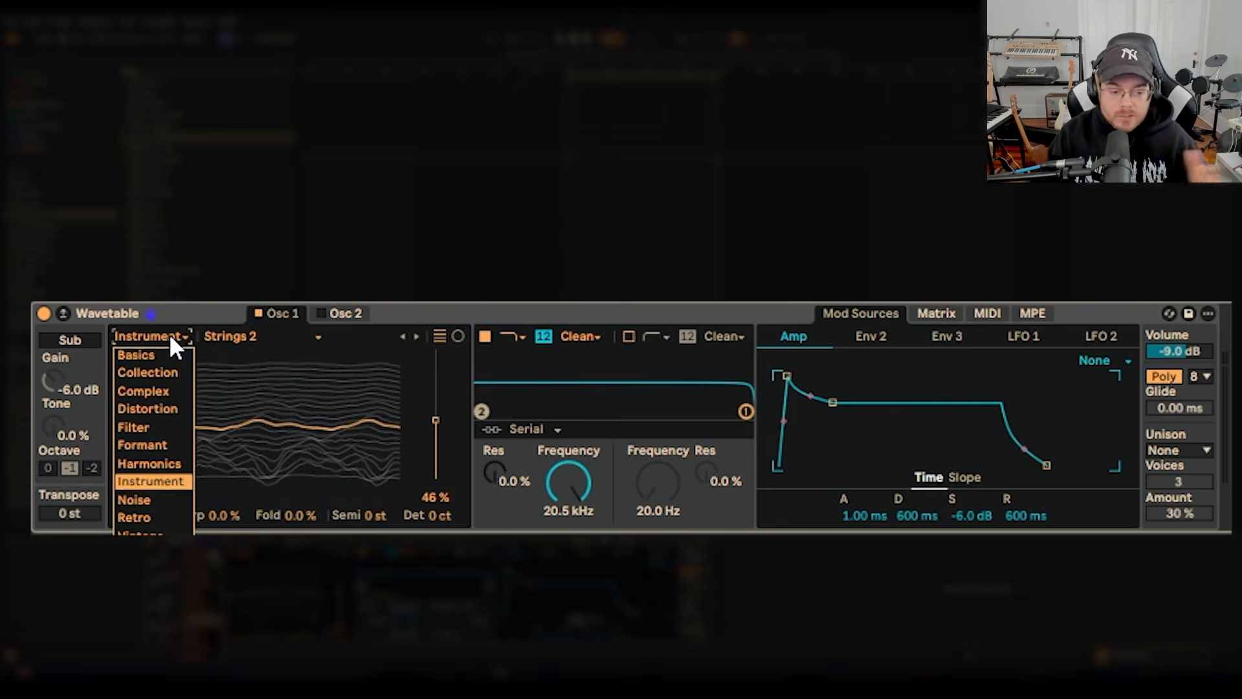
pyautogui.click(165, 353)
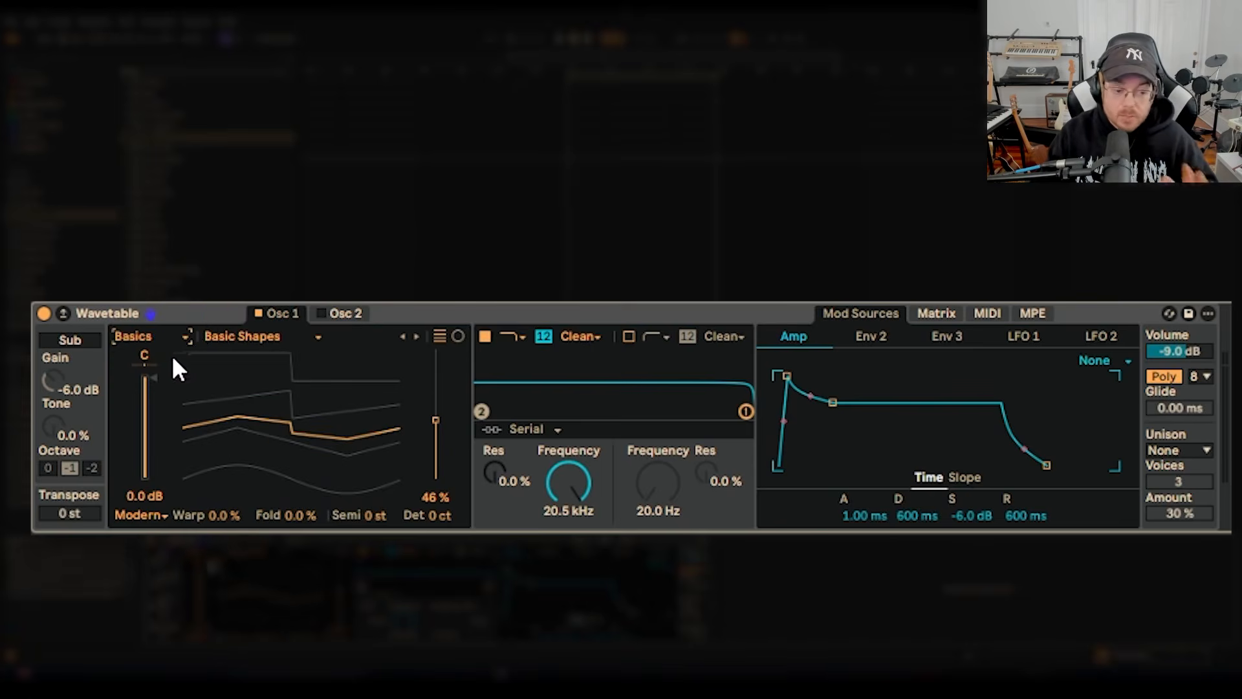
pyautogui.click(264, 343)
pyautogui.click(262, 285)
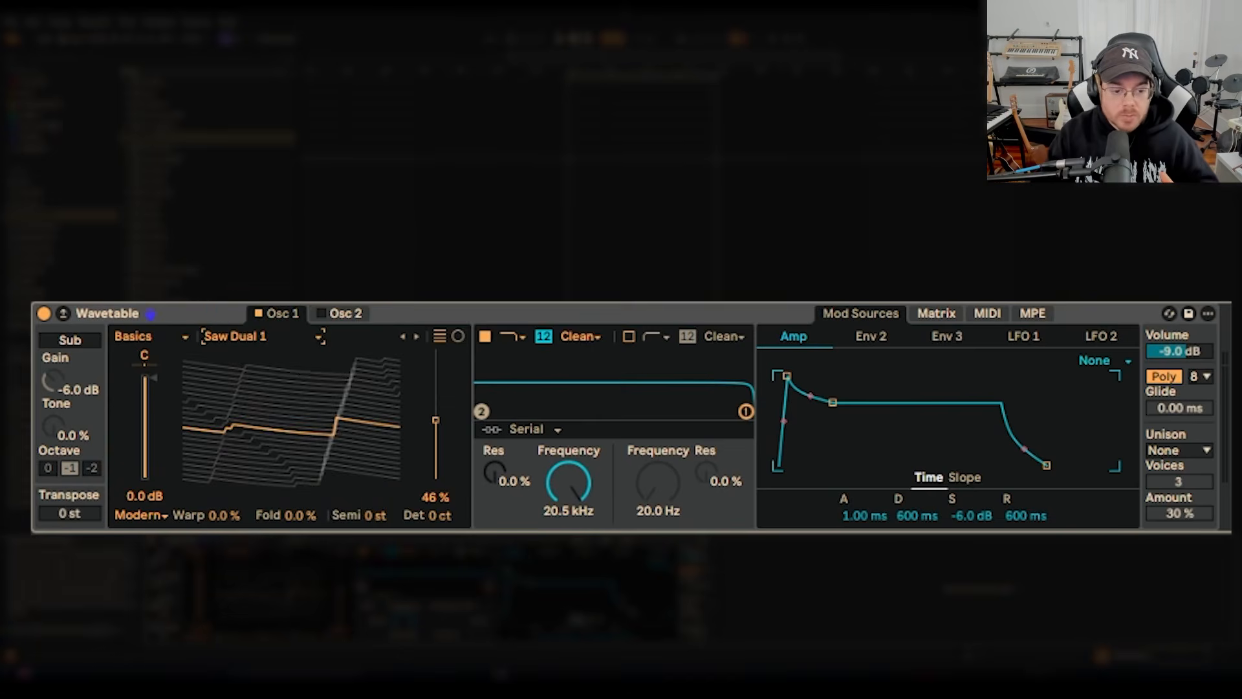
# Sweep Osc 1's wave position across Saw Dual 1 down to 0% and leave it at 100%.
pyautogui.moveTo(302, 432)
pyautogui.mouseDown()
pyautogui.moveTo(302, 375)
pyautogui.moveTo(302, 411)
pyautogui.mouseUp()
pyautogui.moveTo(435, 400); pyautogui.dragTo(435, 480)
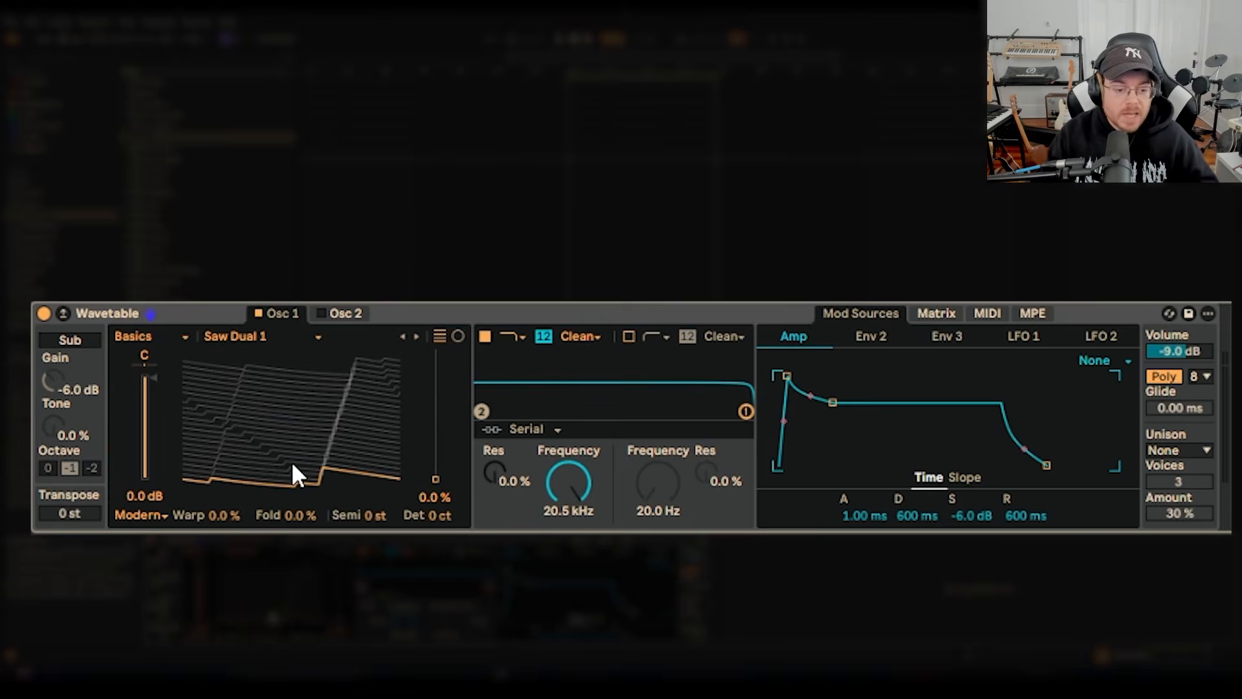
pyautogui.moveTo(291, 463); pyautogui.dragTo(292, 353)
pyautogui.moveTo(377, 382)
pyautogui.mouseDown()
pyautogui.moveTo(377, 462)
pyautogui.moveTo(377, 403)
pyautogui.moveTo(378, 426)
pyautogui.moveTo(354, 424)
pyautogui.moveTo(354, 385)
pyautogui.mouseUp()
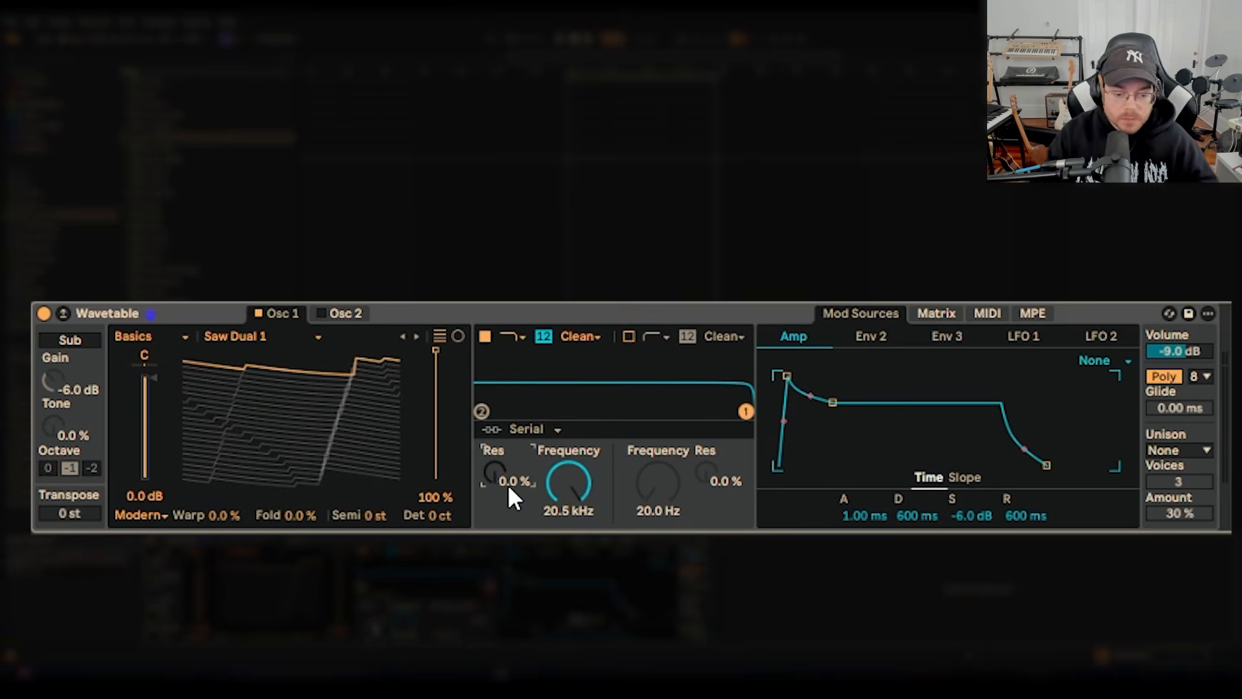
# Set filter 1 to 45% resonance with the OSR circuit type and 9 dB of drive.
pyautogui.moveTo(502, 487); pyautogui.dragTo(502, 458)
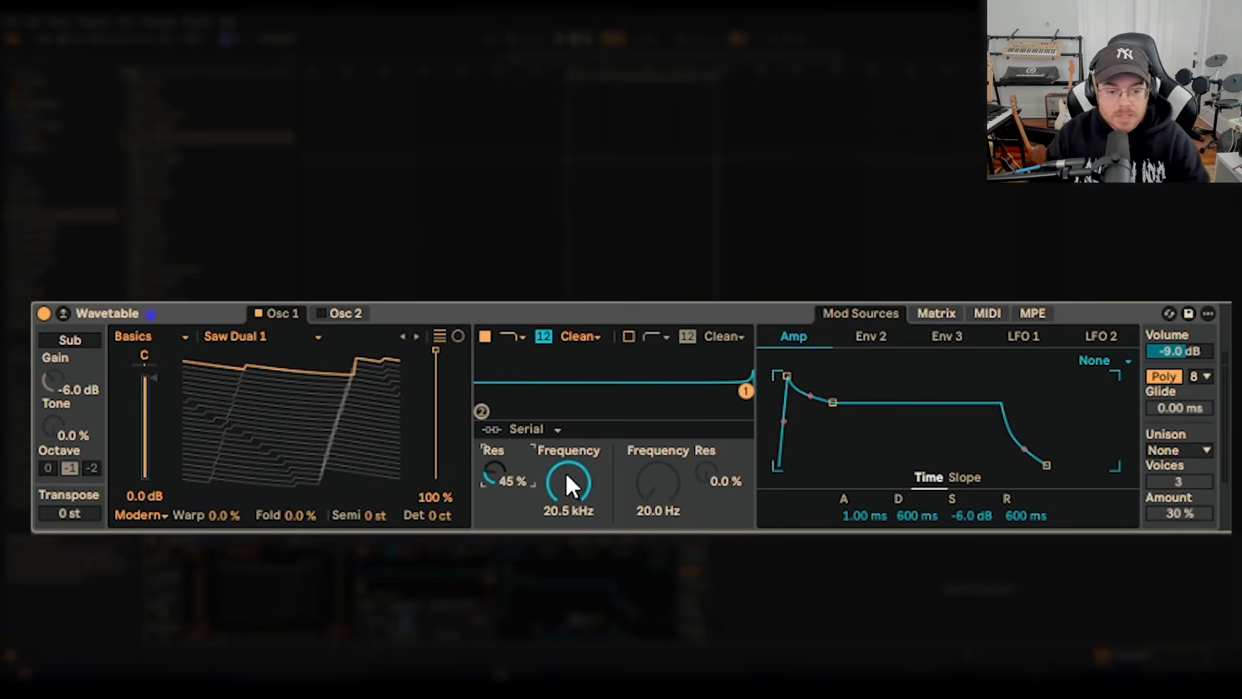
pyautogui.click(580, 336)
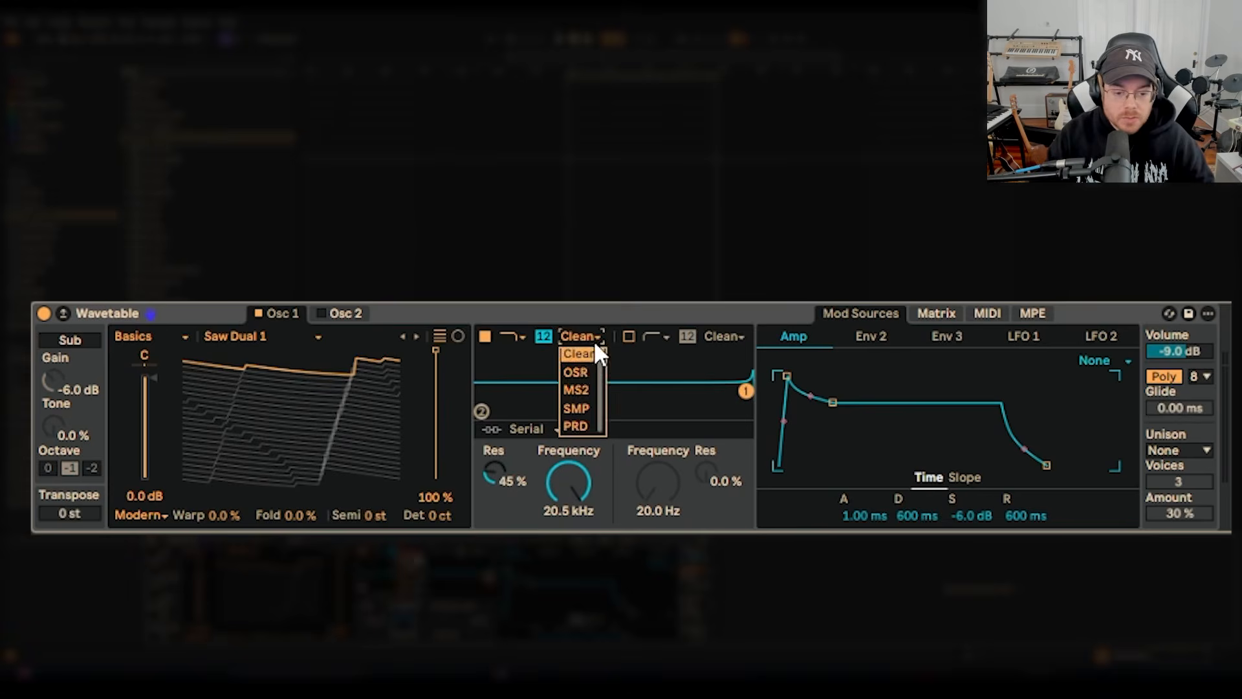
pyautogui.click(576, 373)
pyautogui.click(503, 515)
pyautogui.write('9.00 dB')
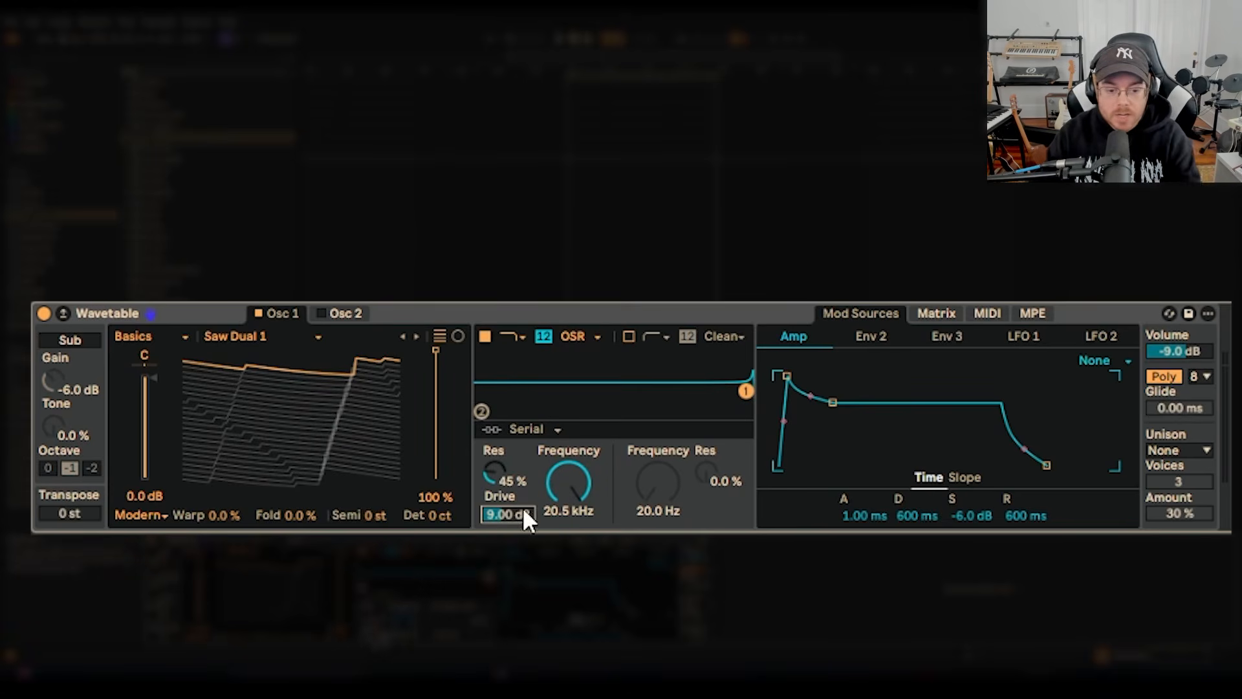
# Enable filter 2 and raise its cutoff frequency to 83.6 Hz.
pyautogui.click(628, 336)
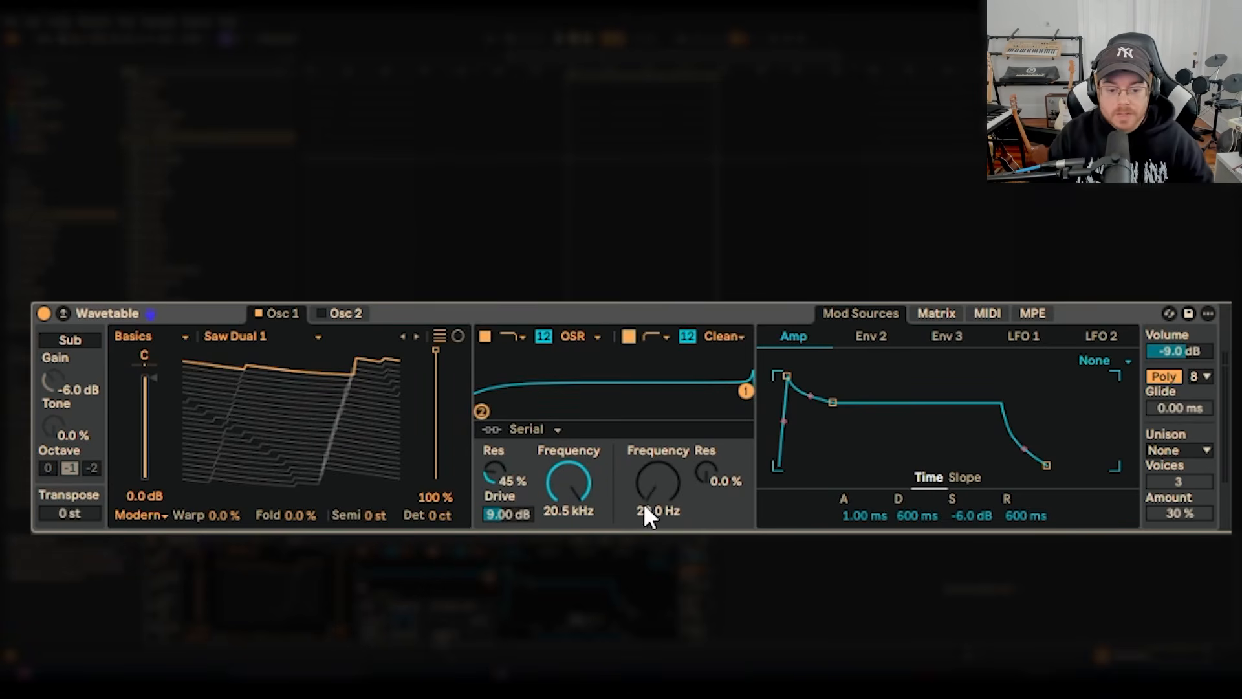
pyautogui.moveTo(645, 488)
pyautogui.mouseDown()
pyautogui.moveTo(645, 465)
pyautogui.moveTo(645, 492)
pyautogui.mouseUp()
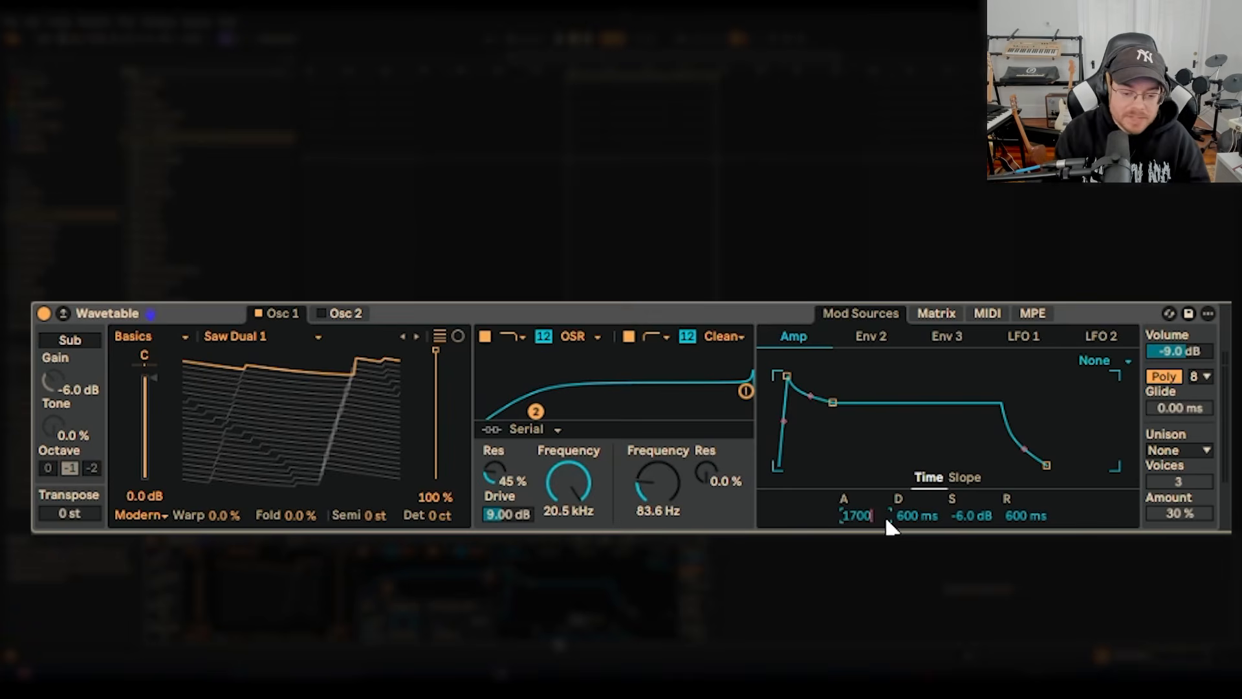
# Set the Amp envelope's attack to 1.70 s and its decay to 150 ms.
pyautogui.press('Return')
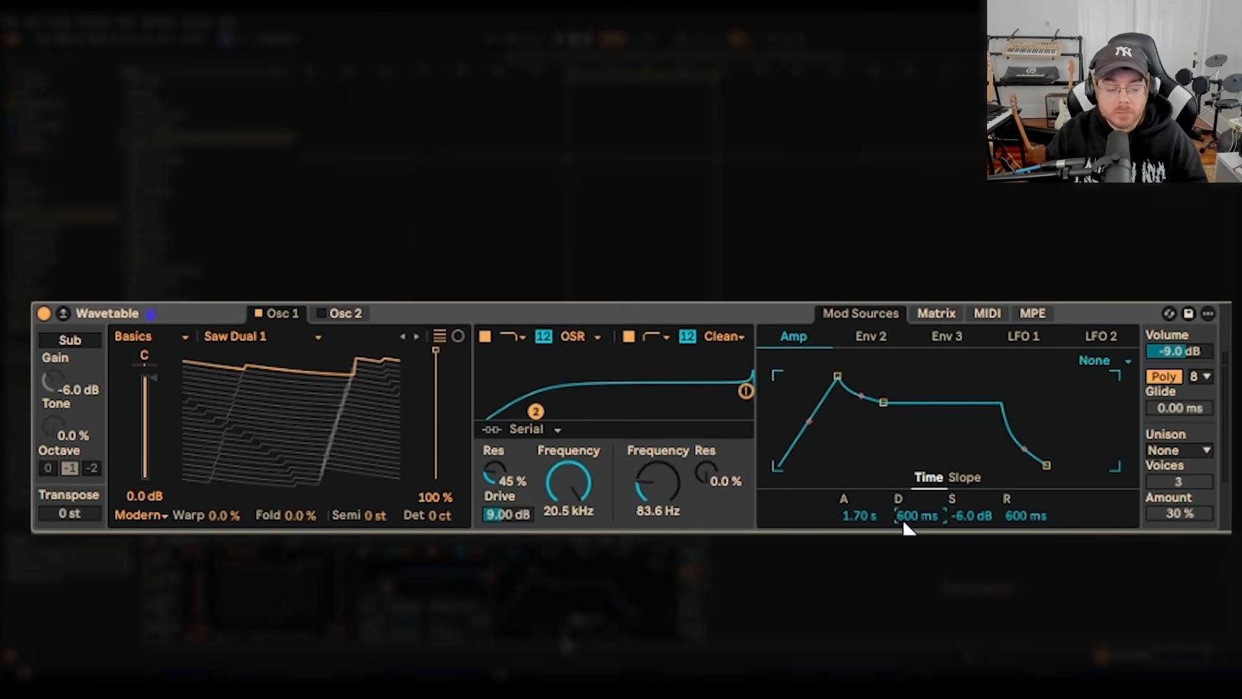
pyautogui.click(906, 521)
pyautogui.write('150')
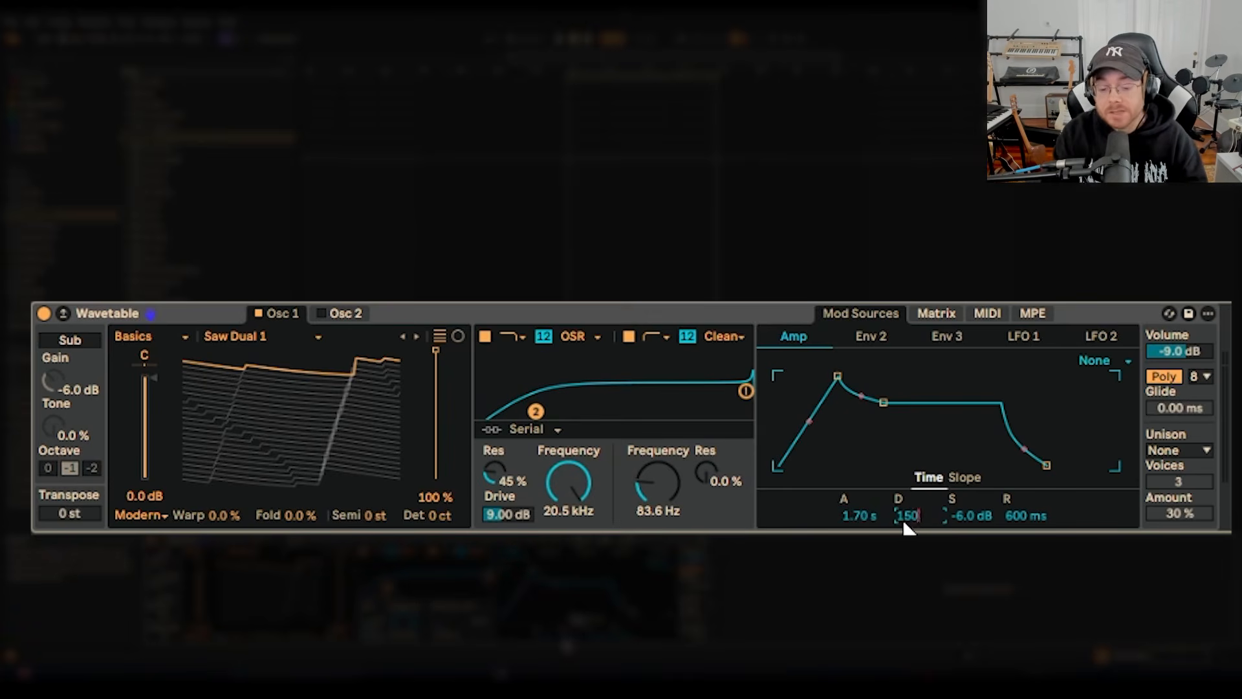
pyautogui.press('Return')
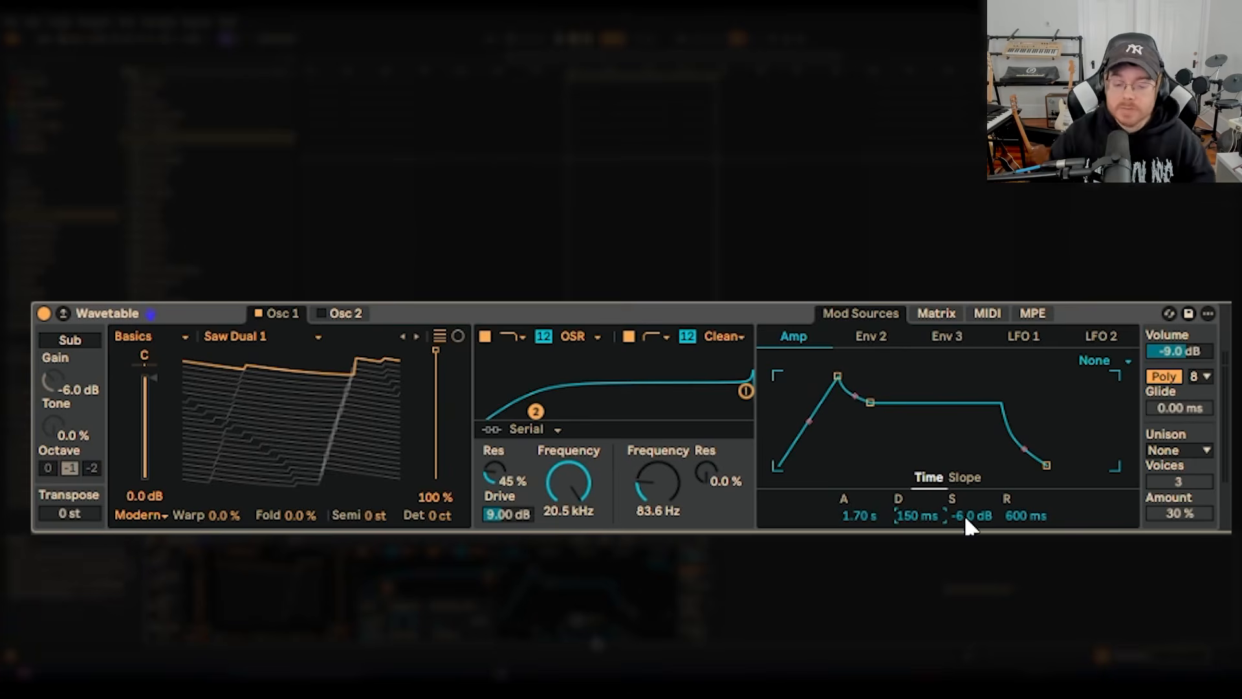
# Raise the Amp envelope's sustain to 0.0 dB and set its release to 3.30 s.
pyautogui.moveTo(964, 515); pyautogui.dragTo(963, 479)
pyautogui.click(1033, 525)
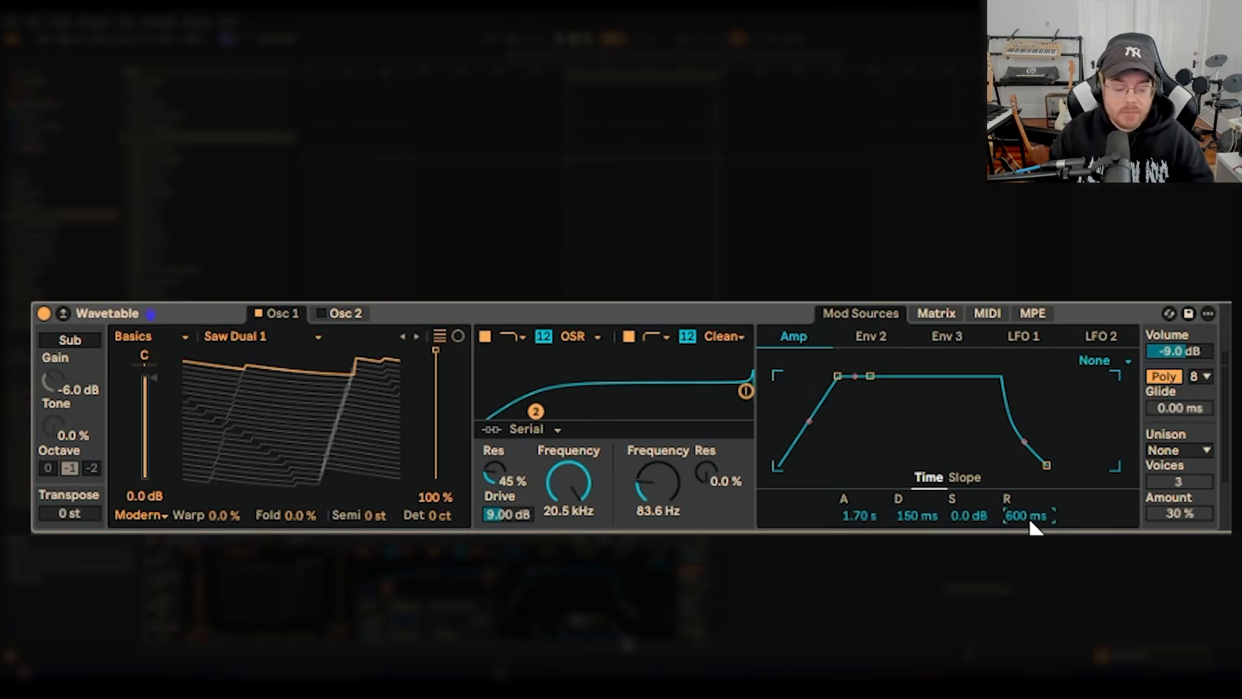
pyautogui.write('3.3')
pyautogui.press('BackSpace')
pyautogui.press('BackSpace')
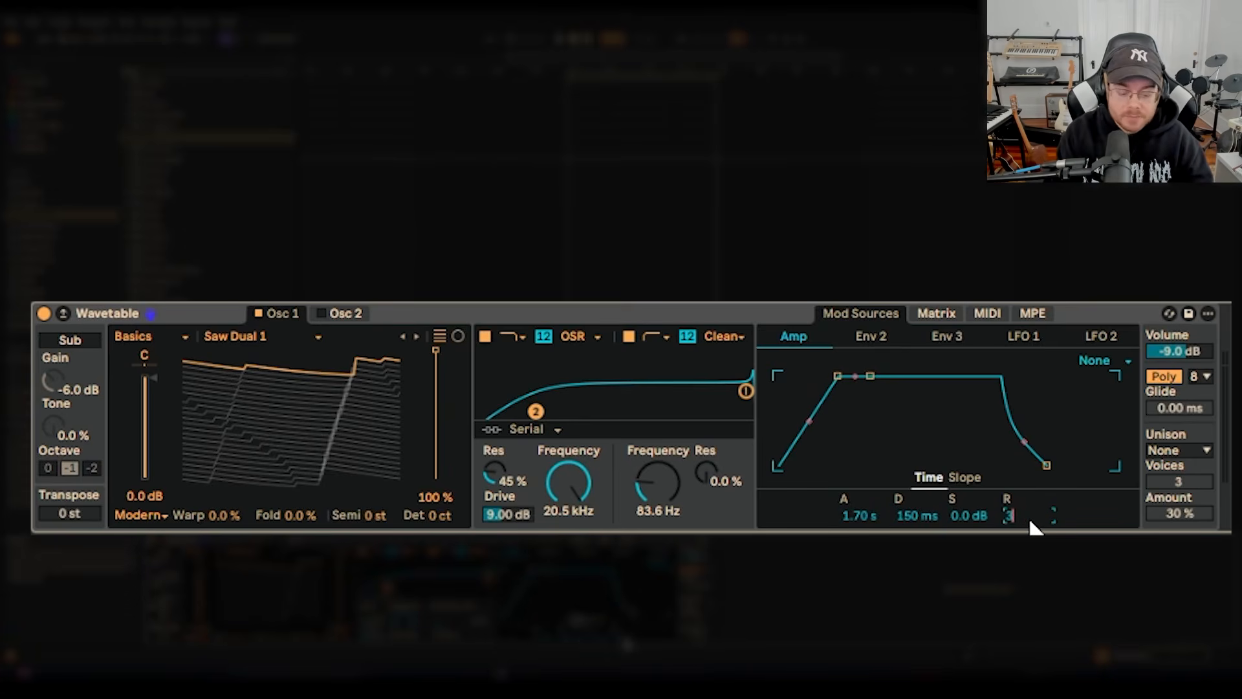
pyautogui.write('300')
pyautogui.press('Return')
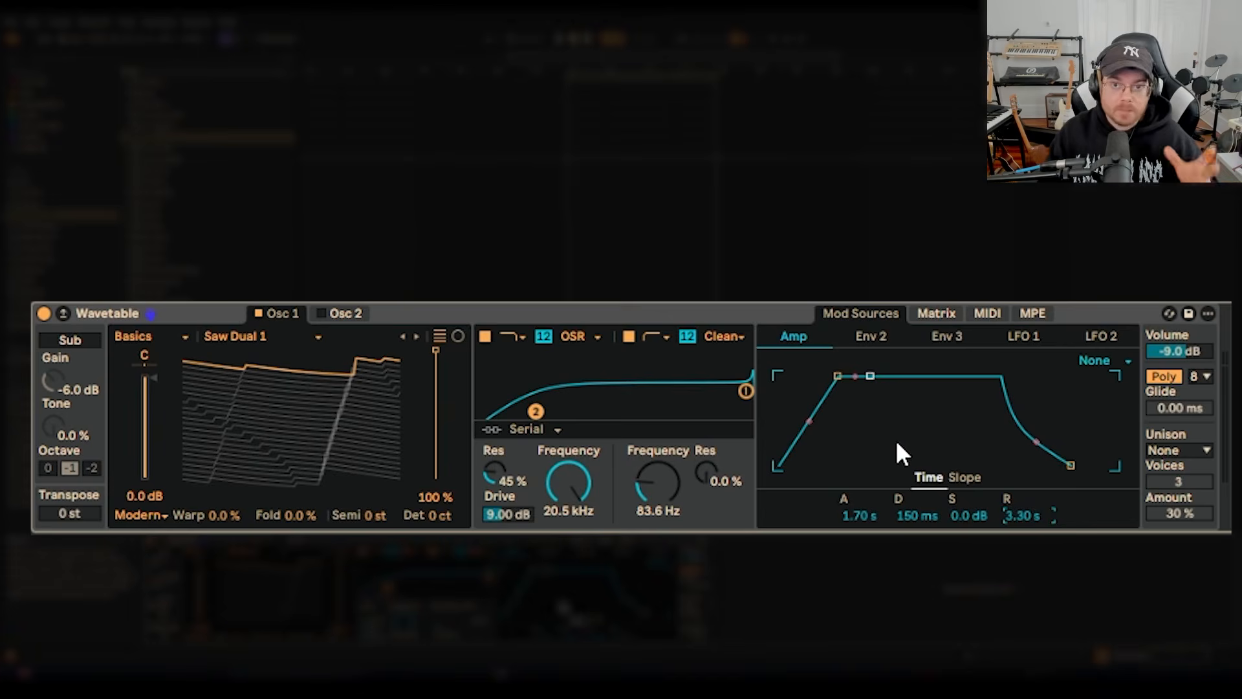
# Open the modulation matrix and select the filter frequencies, resonances, drive and Osc 1 position in turn to examine them as modulation targets.
pyautogui.click(952, 314)
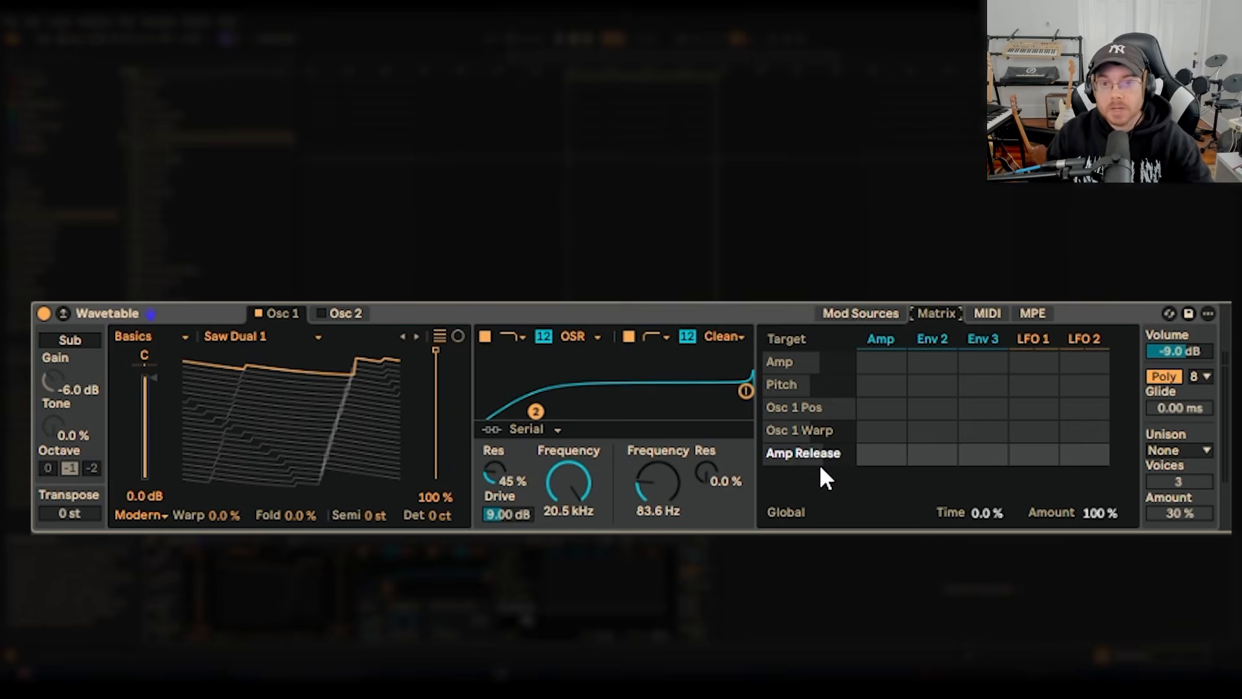
pyautogui.click(651, 480)
pyautogui.click(565, 479)
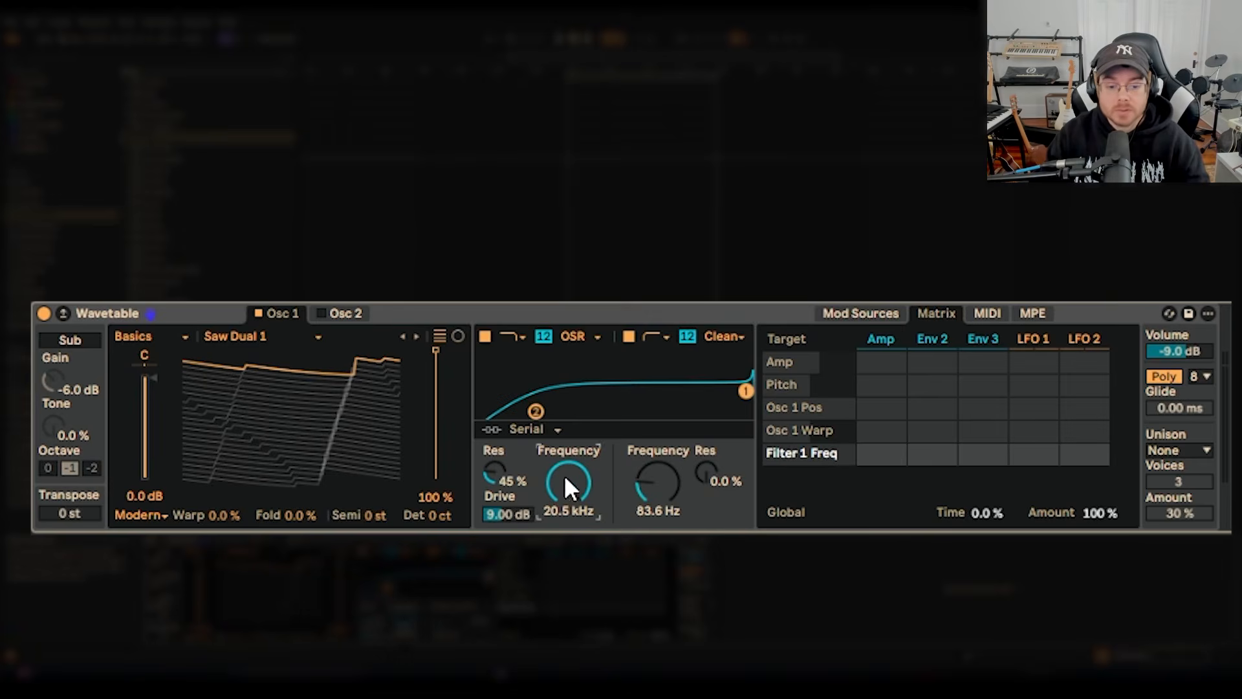
pyautogui.click(436, 350)
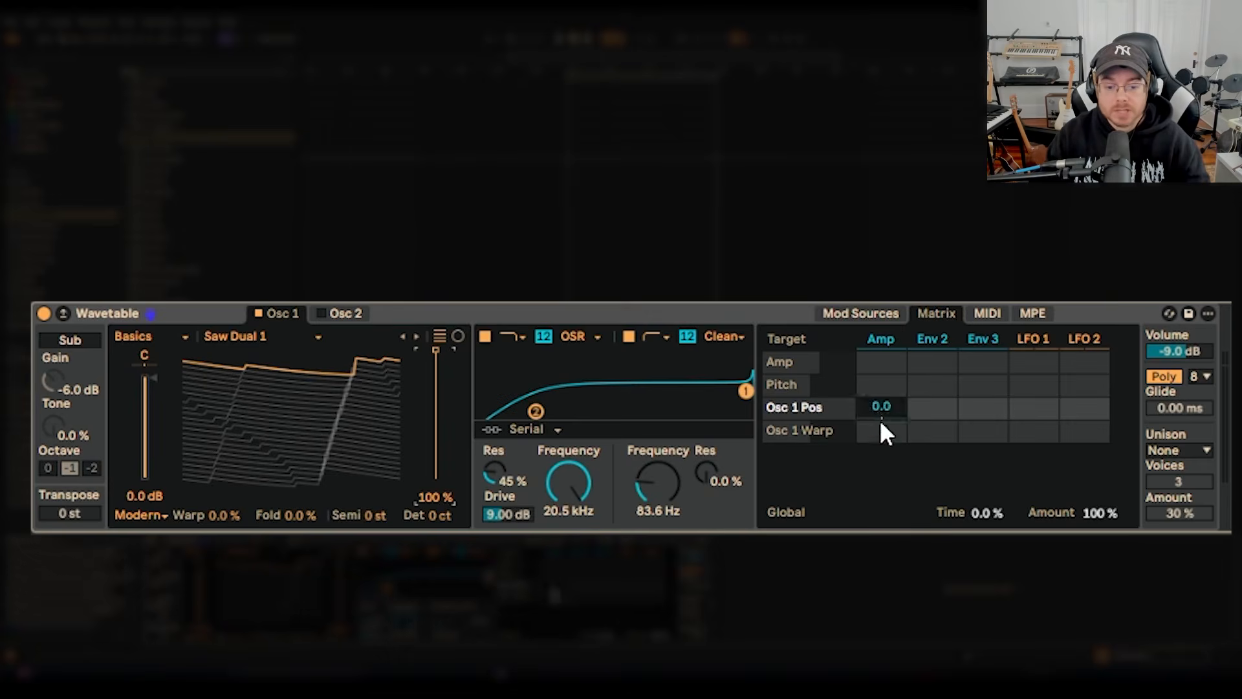
pyautogui.click(654, 486)
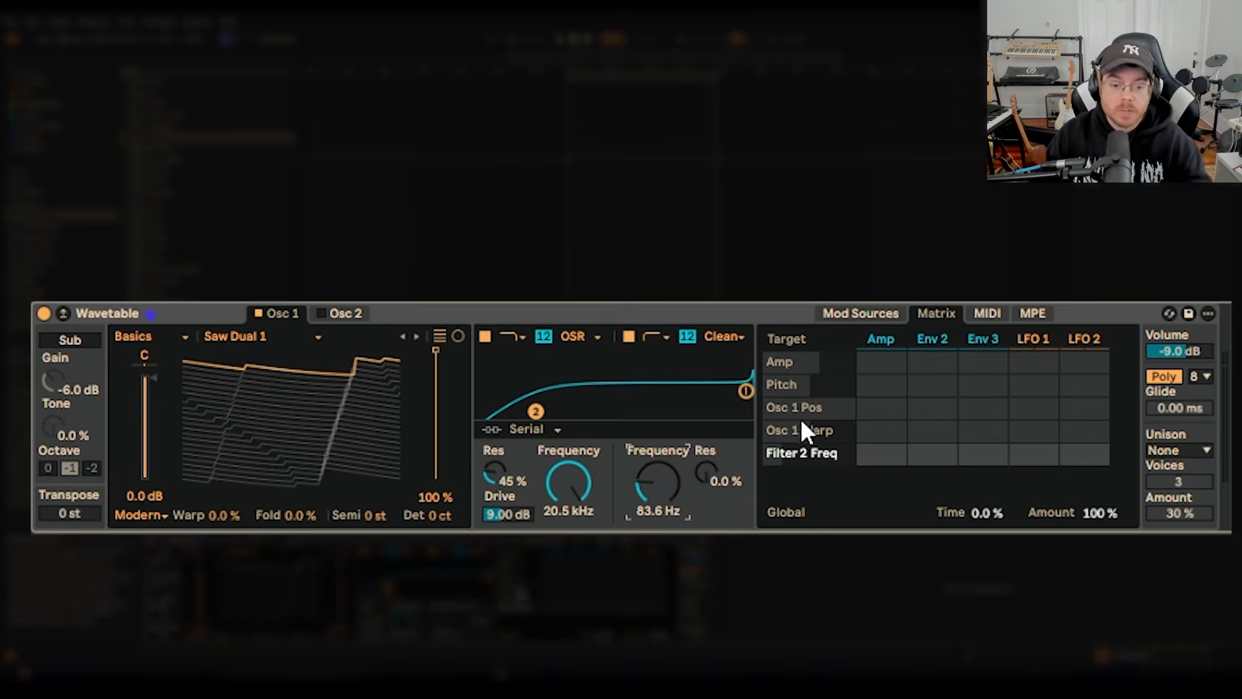
pyautogui.click(713, 467)
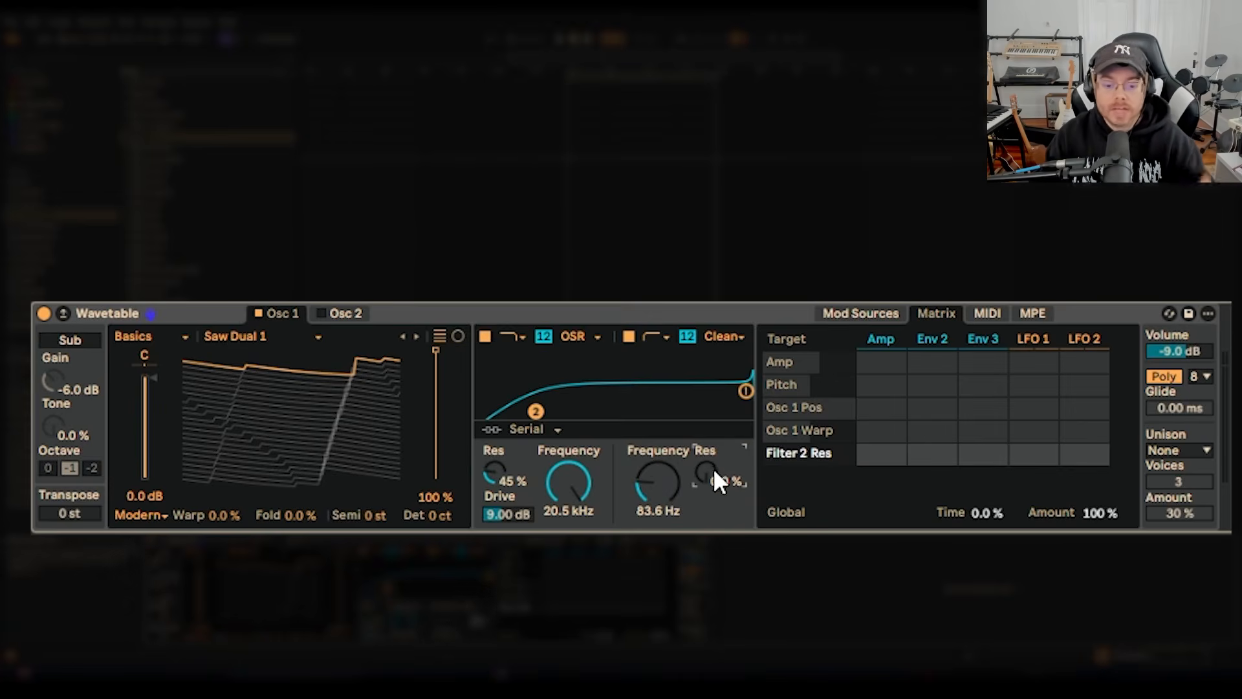
pyautogui.click(579, 479)
pyautogui.moveTo(518, 506); pyautogui.dragTo(518, 510)
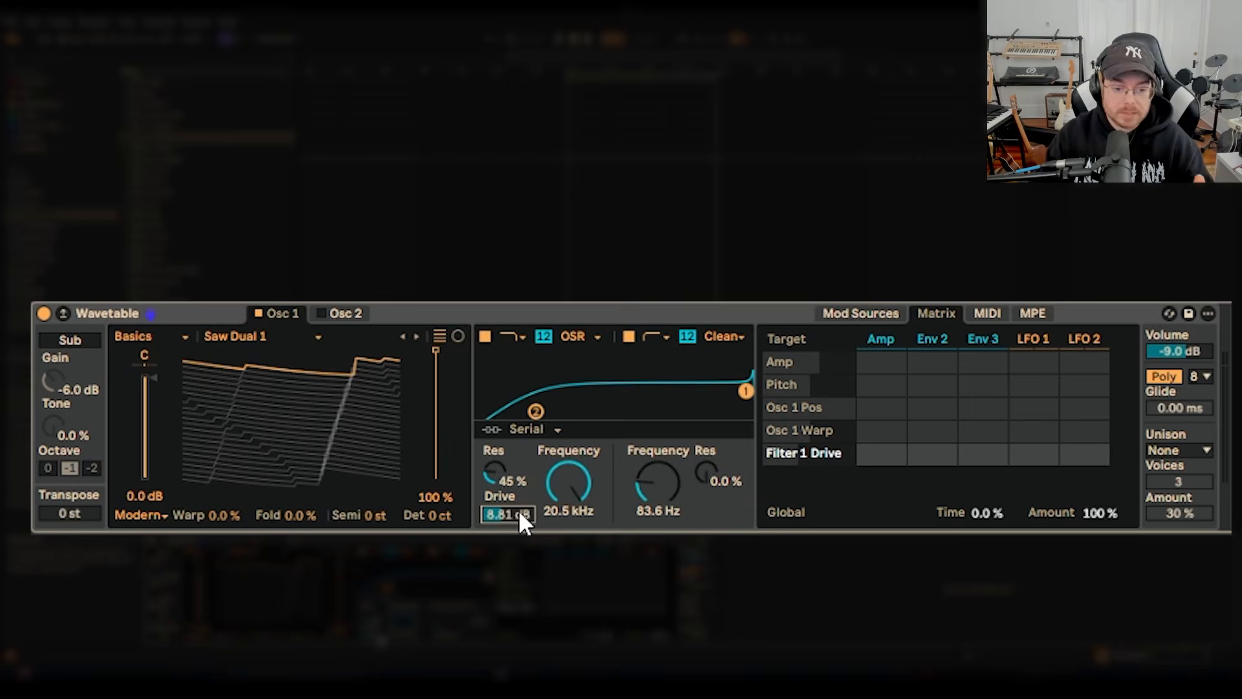
pyautogui.click(498, 469)
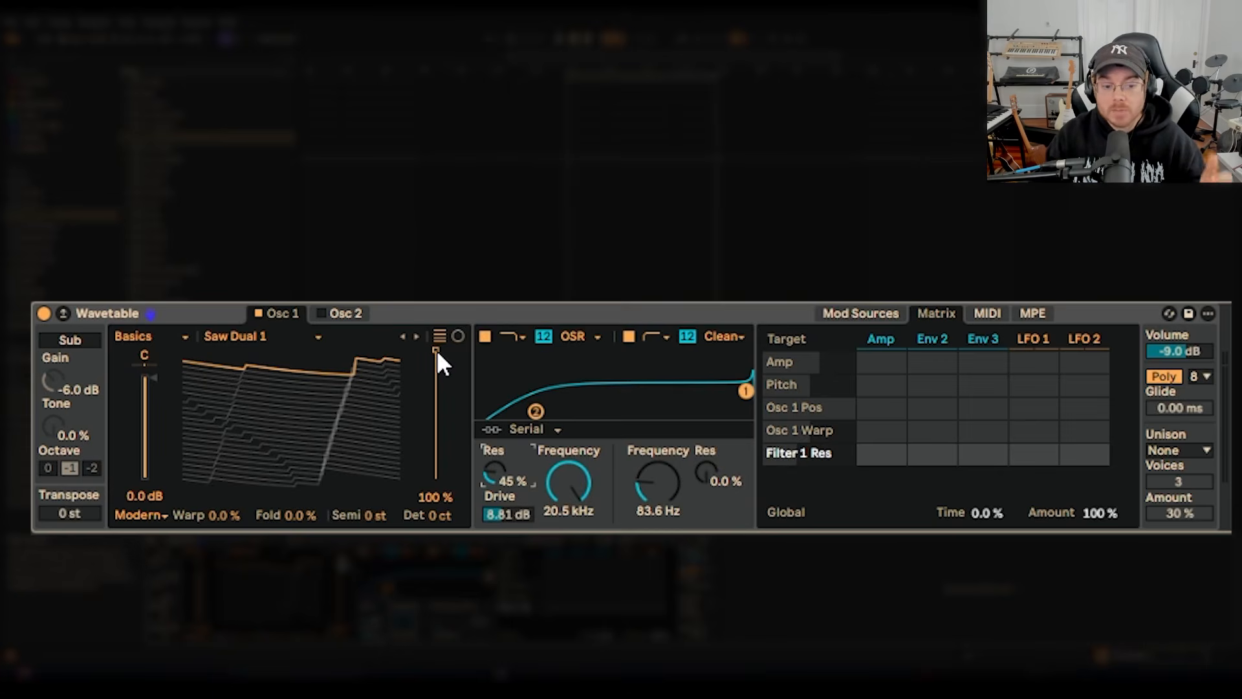
pyautogui.moveTo(437, 349); pyautogui.dragTo(396, 366)
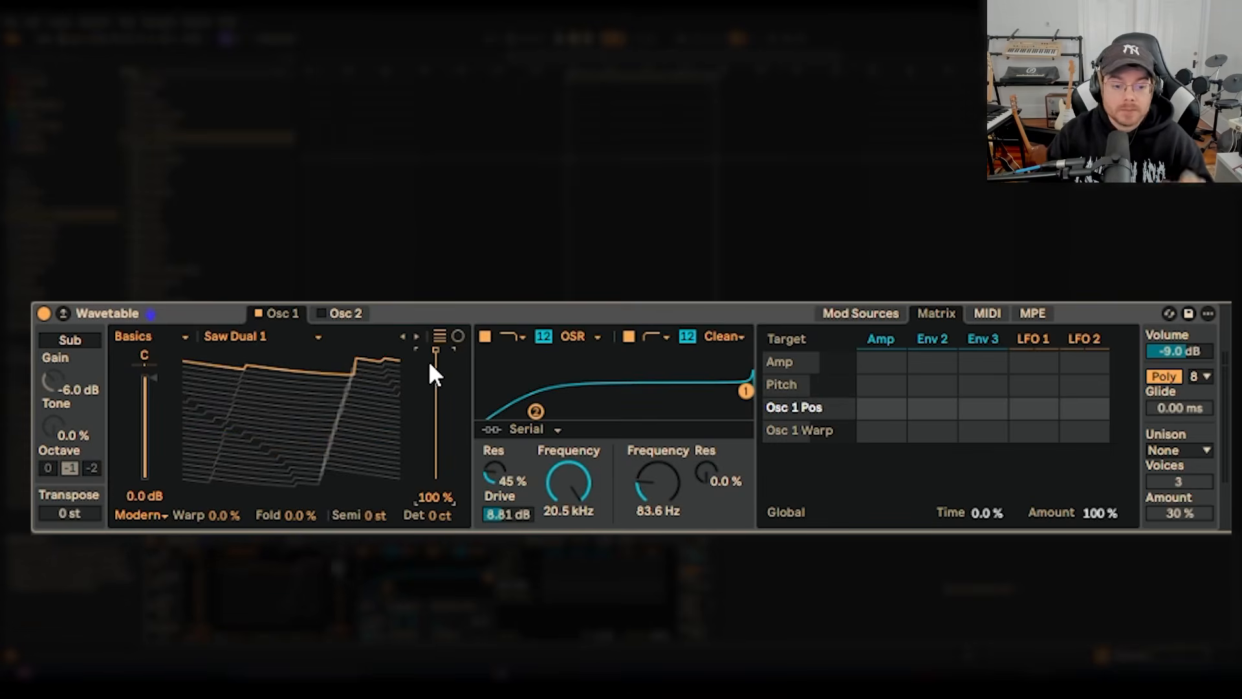
# Review the available modulation sources, including the LFOs and the Amp envelope, and compare them with the matrix columns.
pyautogui.click(889, 313)
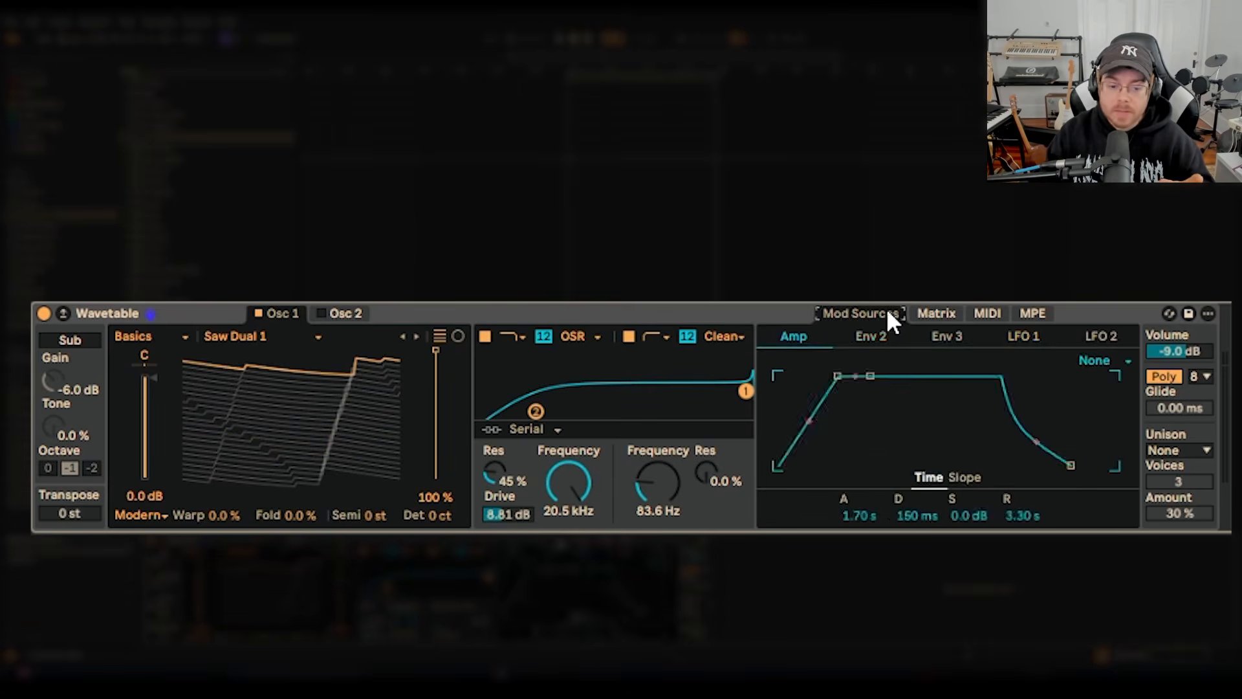
pyautogui.click(906, 342)
pyautogui.click(1030, 341)
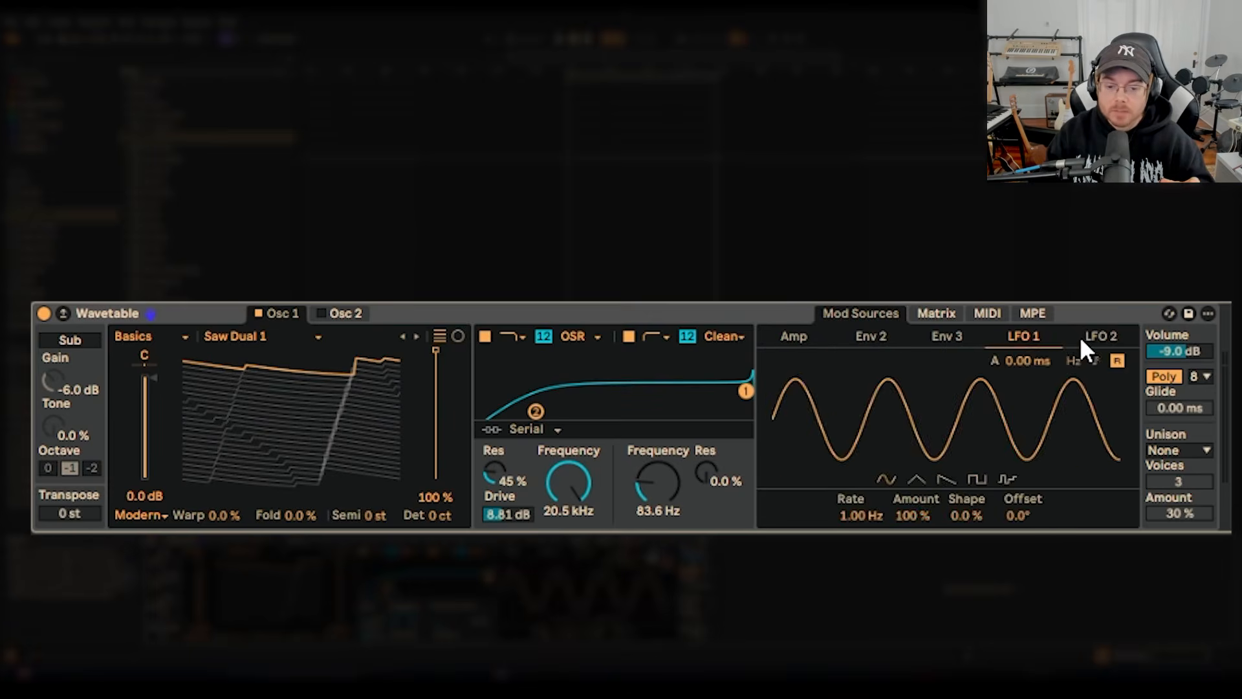
pyautogui.click(784, 345)
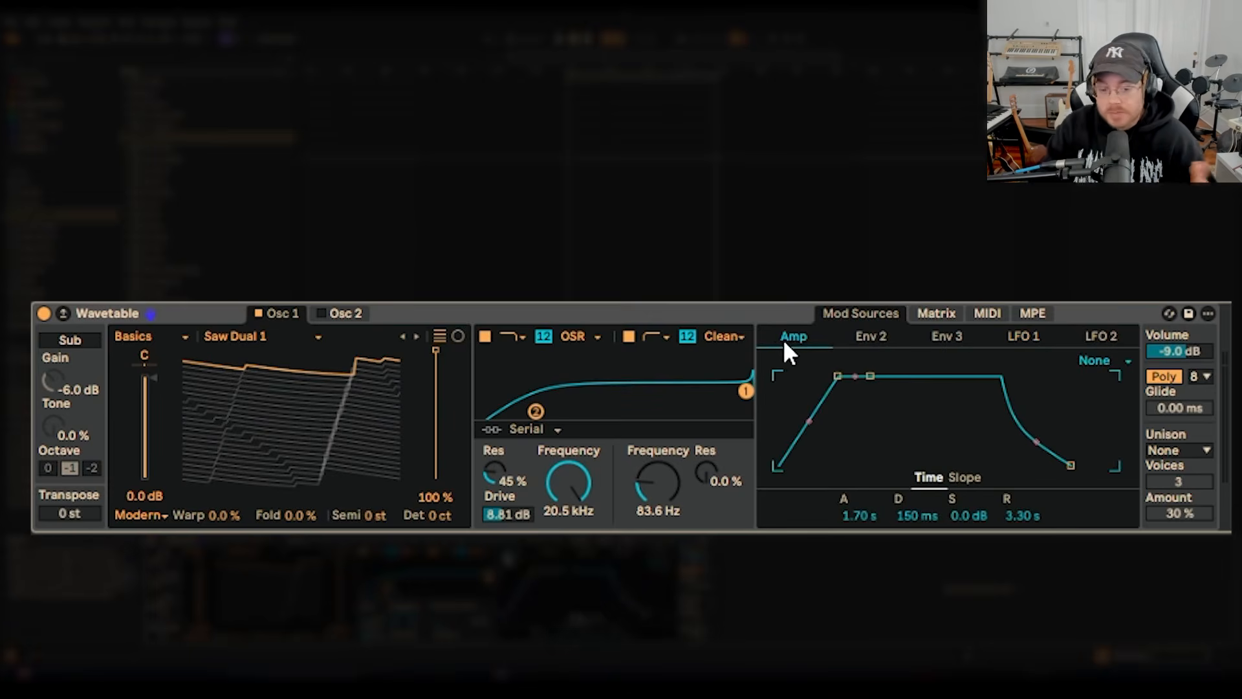
pyautogui.click(934, 313)
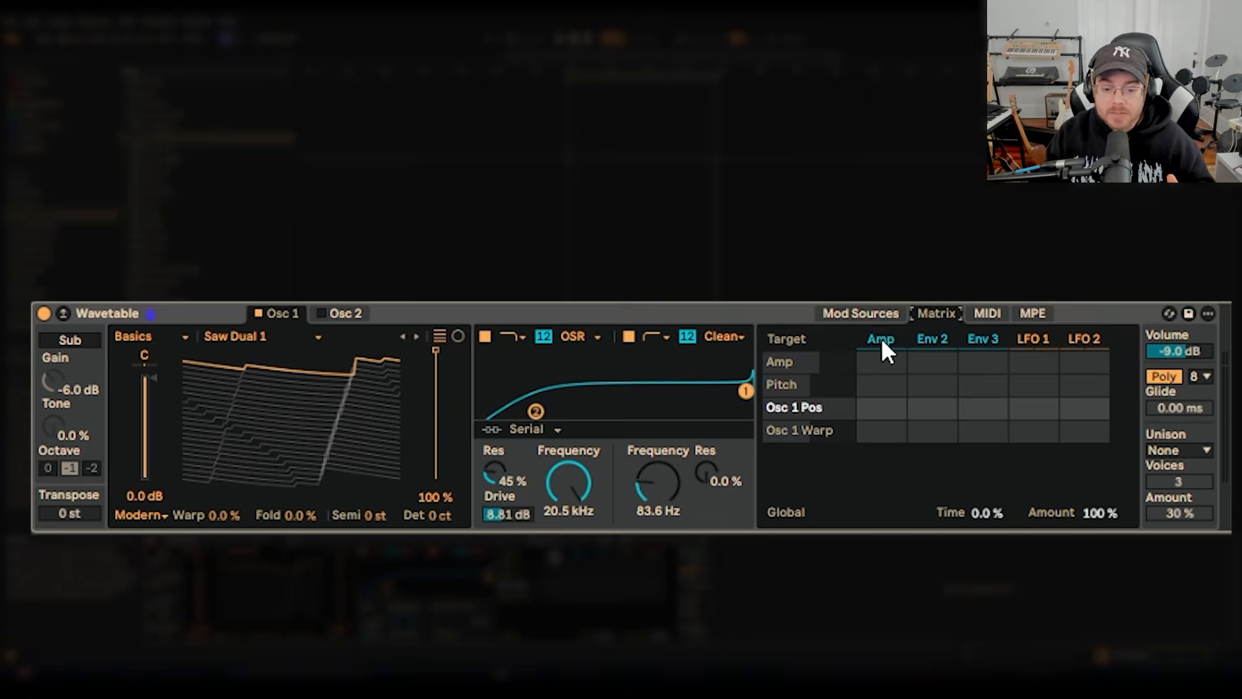
pyautogui.click(863, 316)
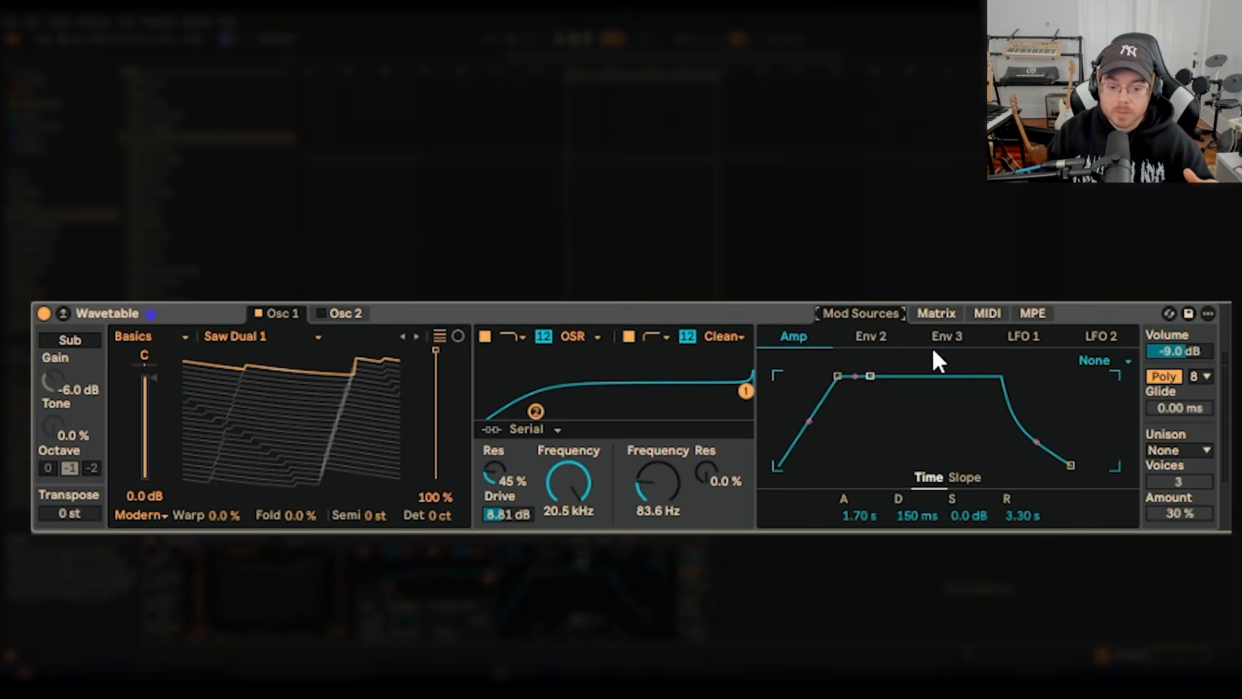
# Modulate Osc 1's position from the Amp envelope by -100 in the matrix and check it against the envelope shape.
pyautogui.click(936, 313)
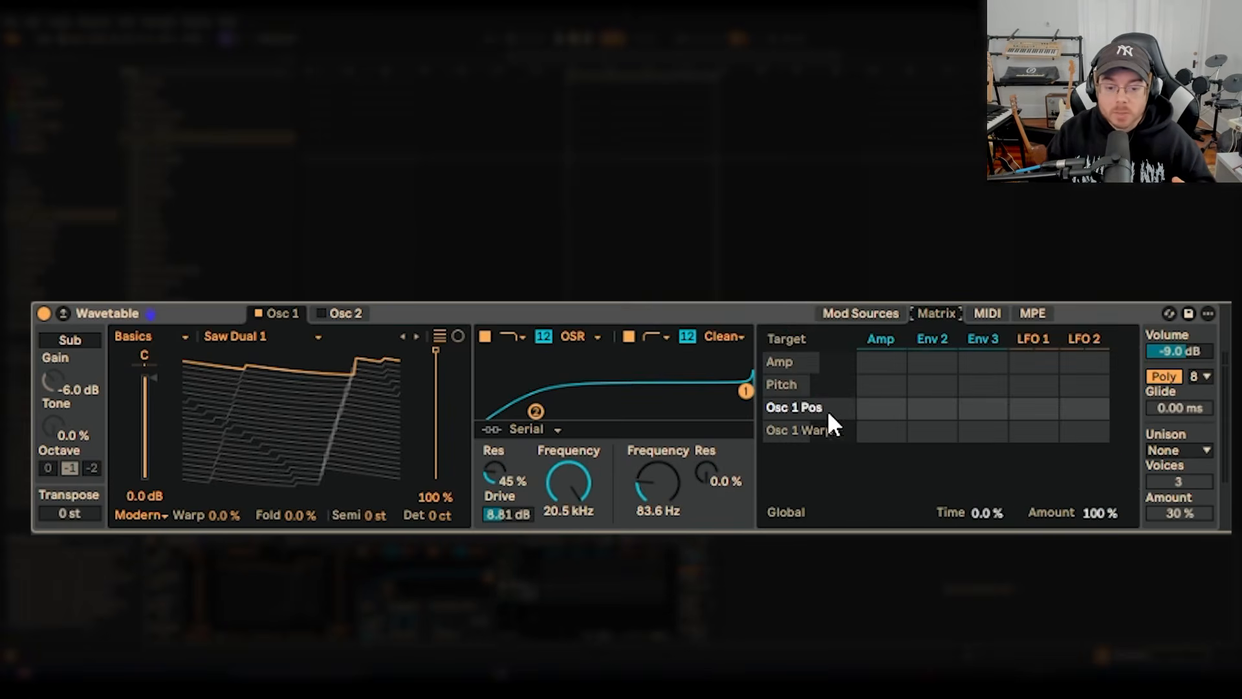
pyautogui.moveTo(876, 406); pyautogui.dragTo(881, 432)
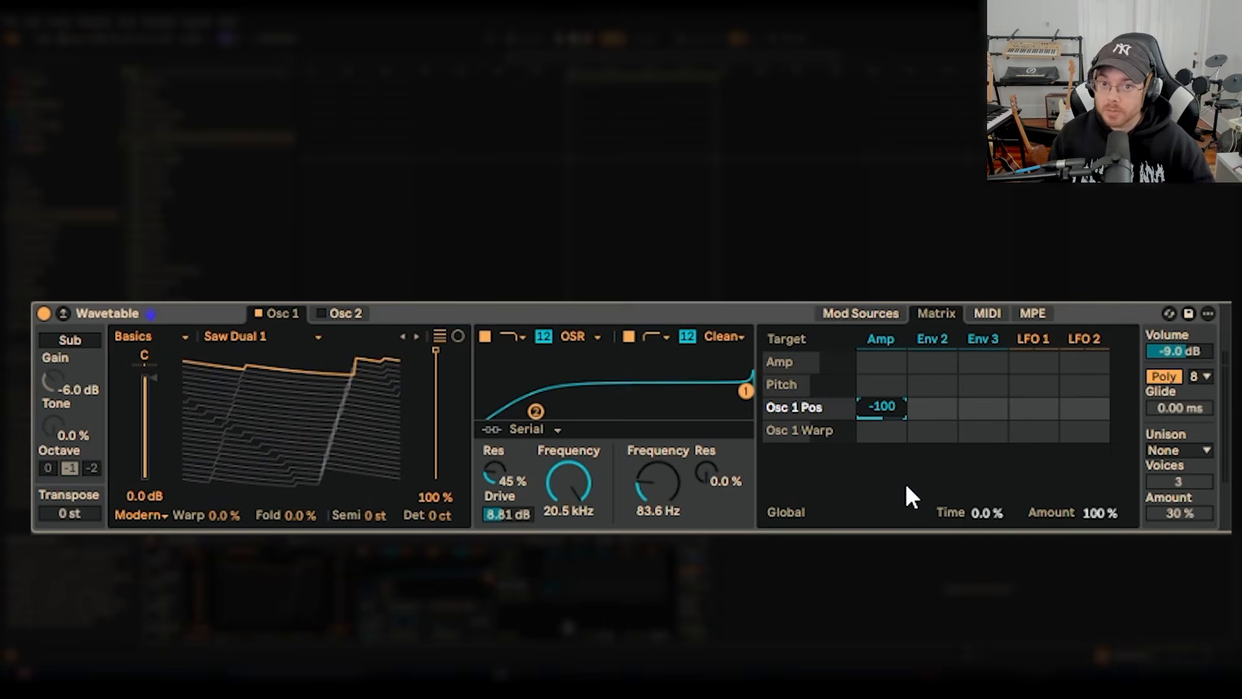
pyautogui.hotkey('alt', 'Tab')
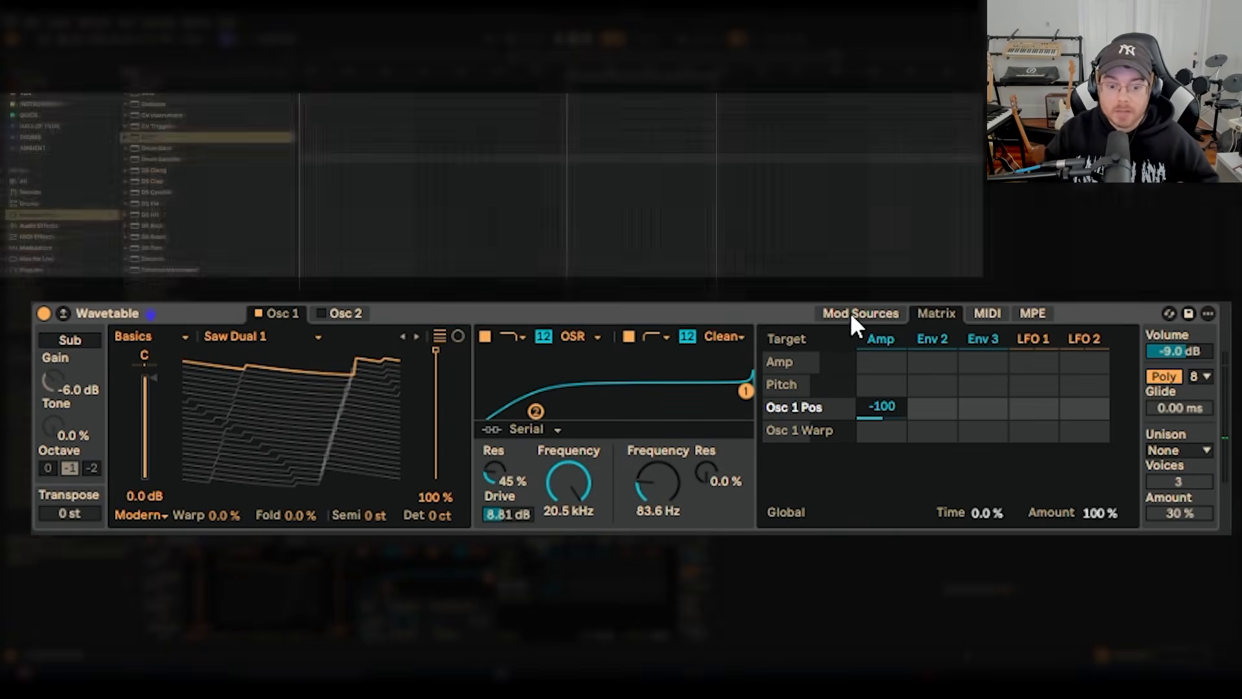
pyautogui.click(850, 312)
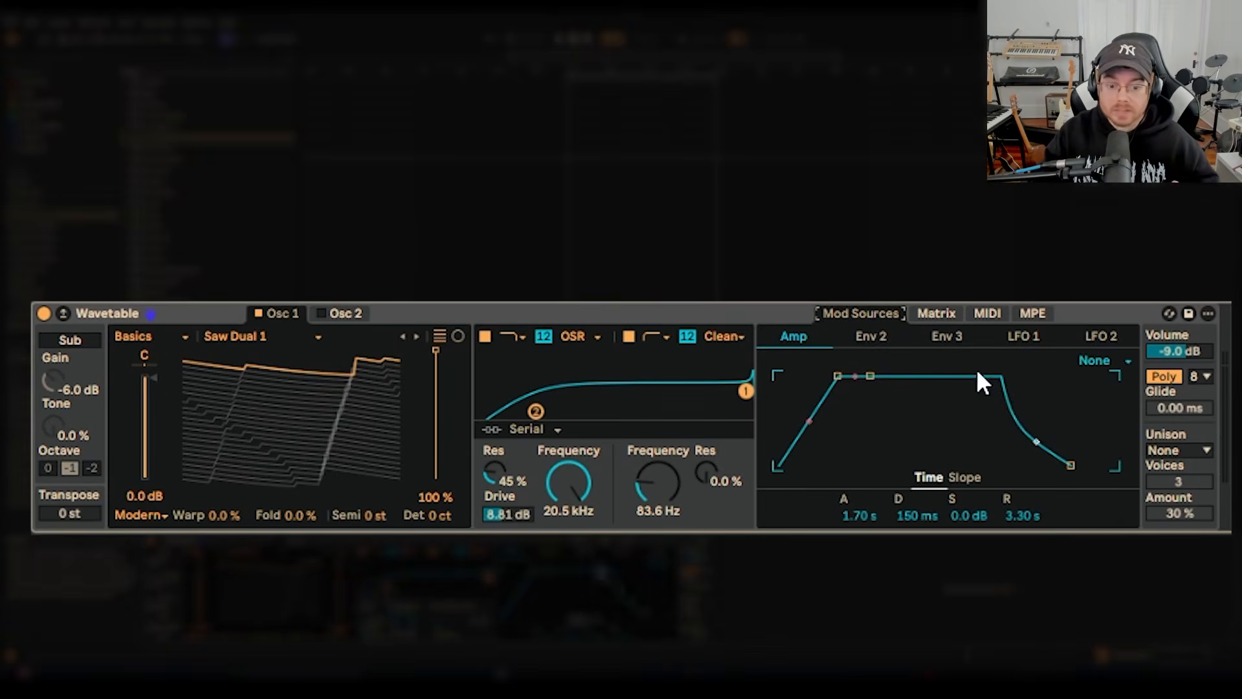
pyautogui.click(924, 317)
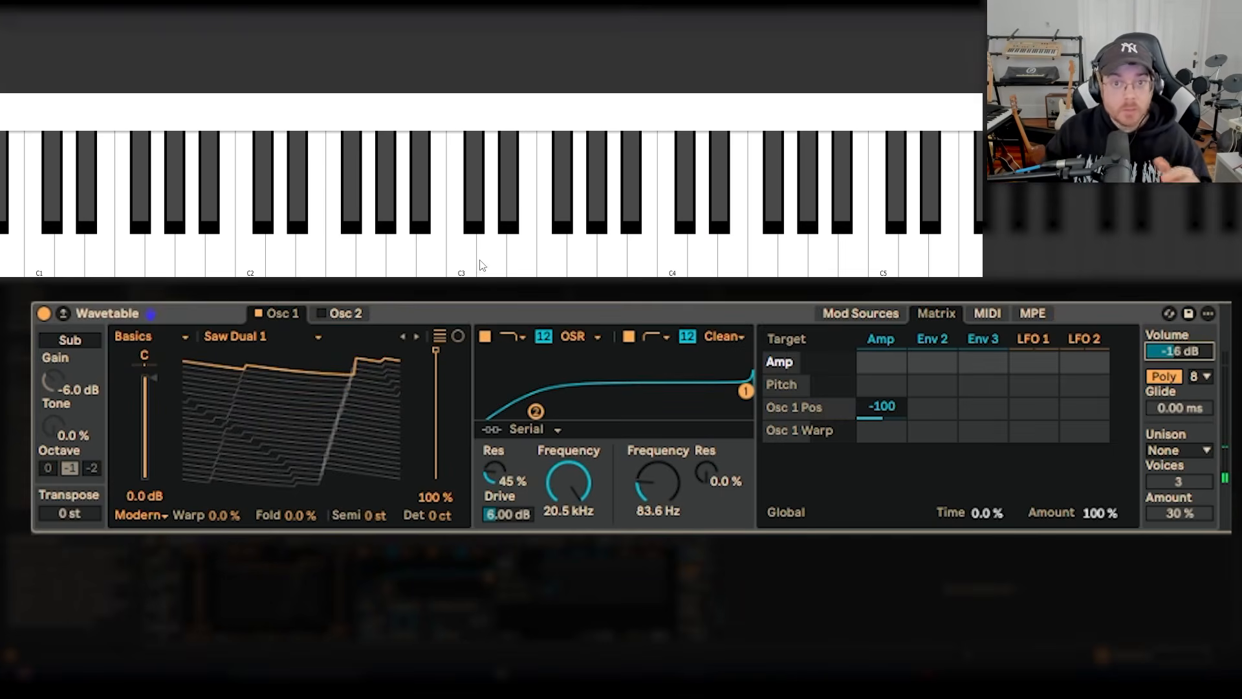
# Add filter 1's frequency as a matrix target and set its Amp envelope modulation to -70.
pyautogui.click(562, 494)
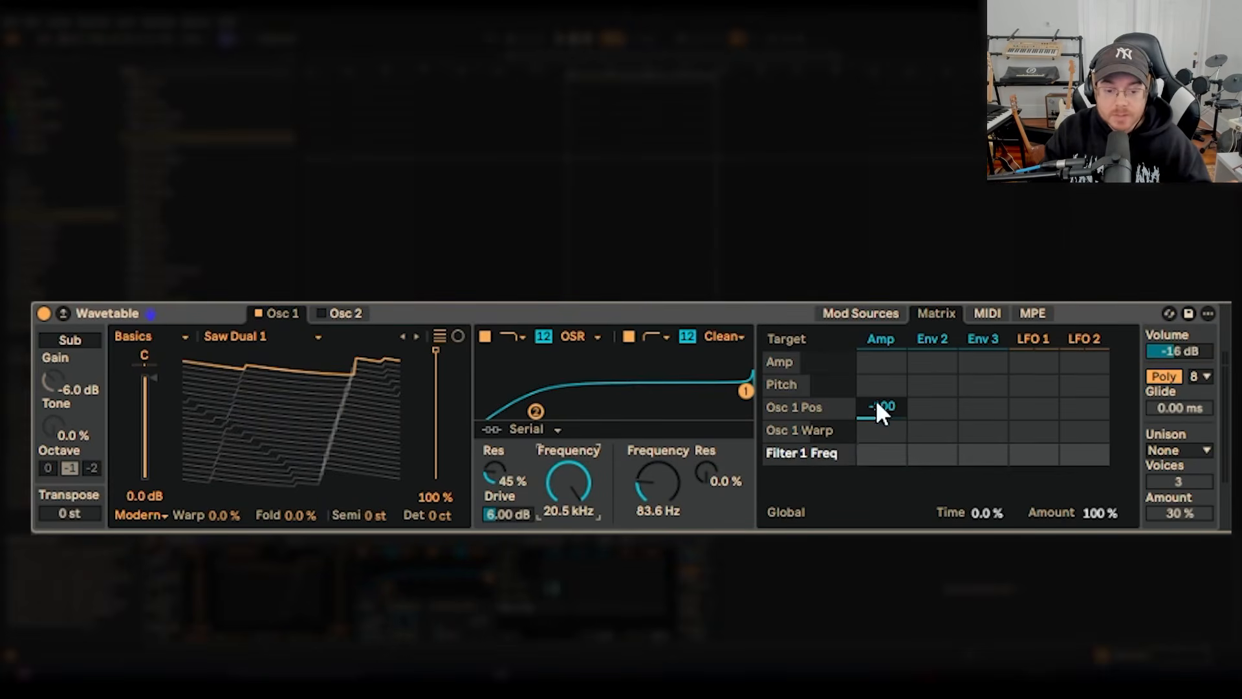
pyautogui.click(884, 458)
pyautogui.write('-70')
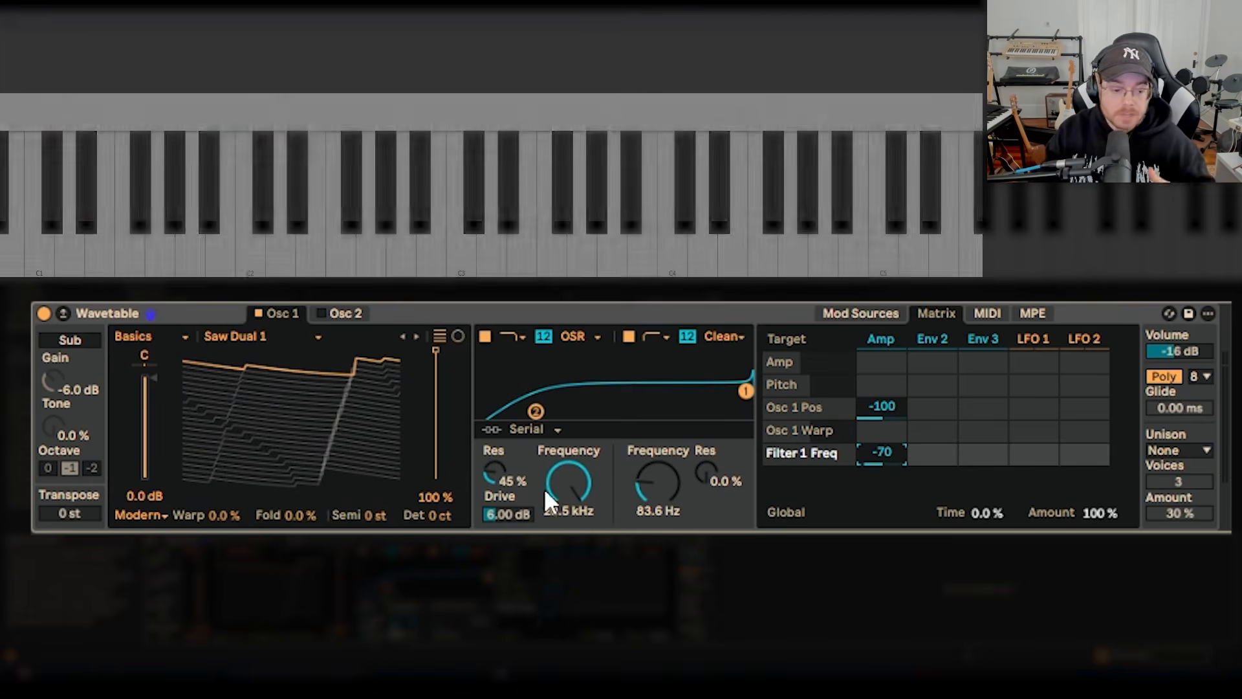
# Set the Amp envelope's modulation of filter 1's resonance to 25 and of its drive to 91.
pyautogui.click(492, 474)
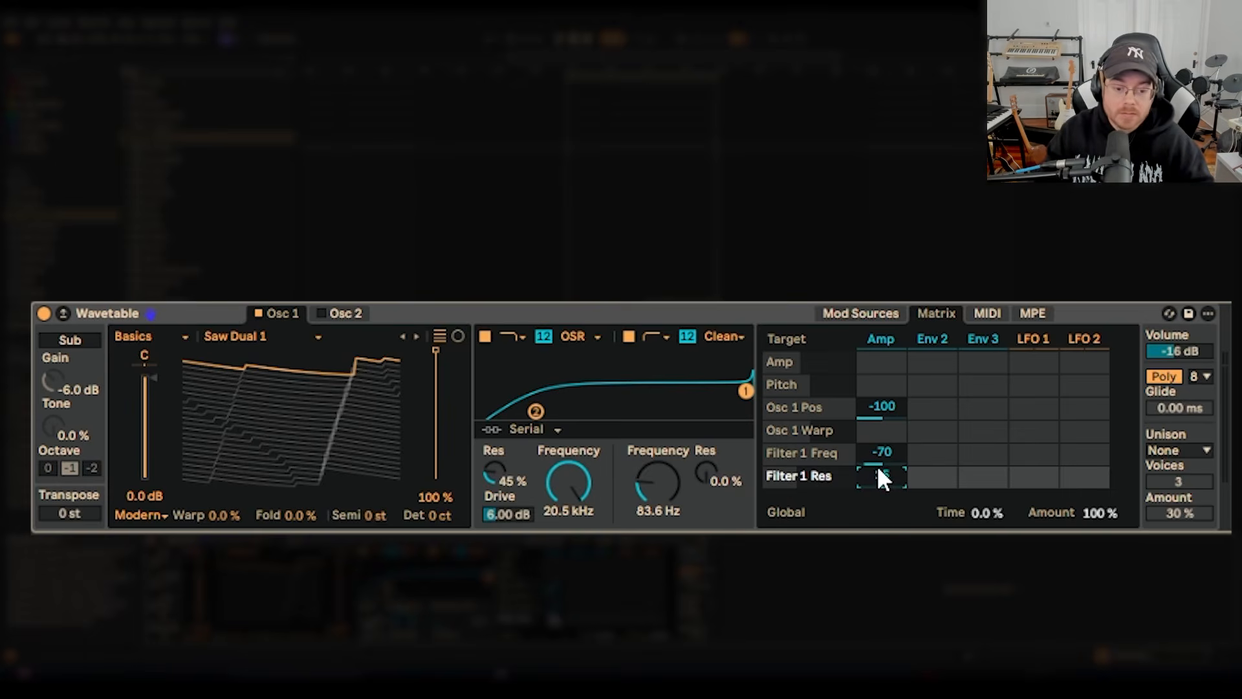
pyautogui.moveTo(878, 468); pyautogui.dragTo(905, 479)
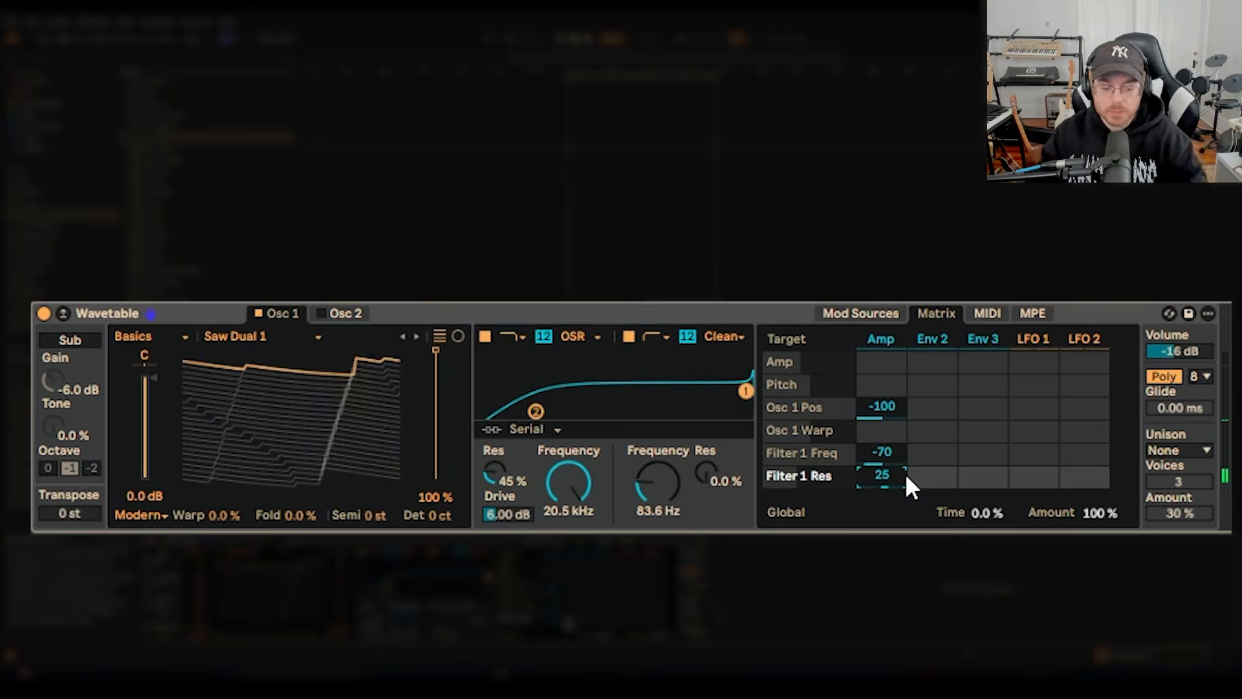
pyautogui.click(558, 498)
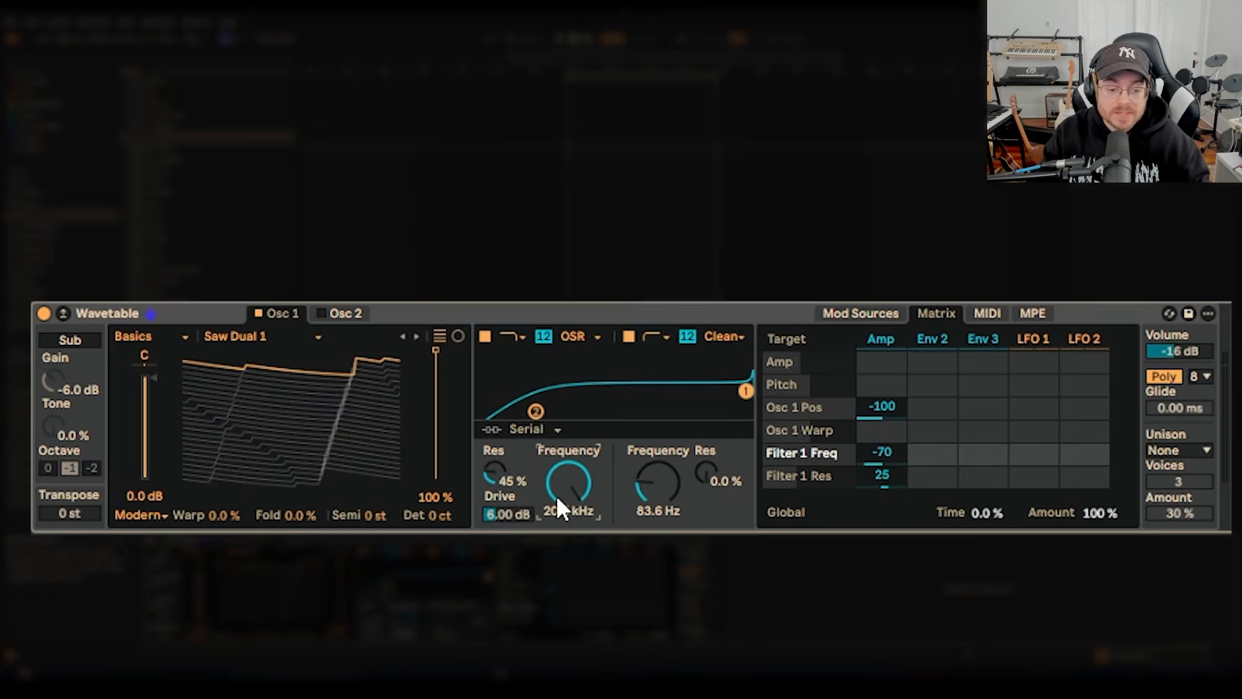
pyautogui.click(511, 515)
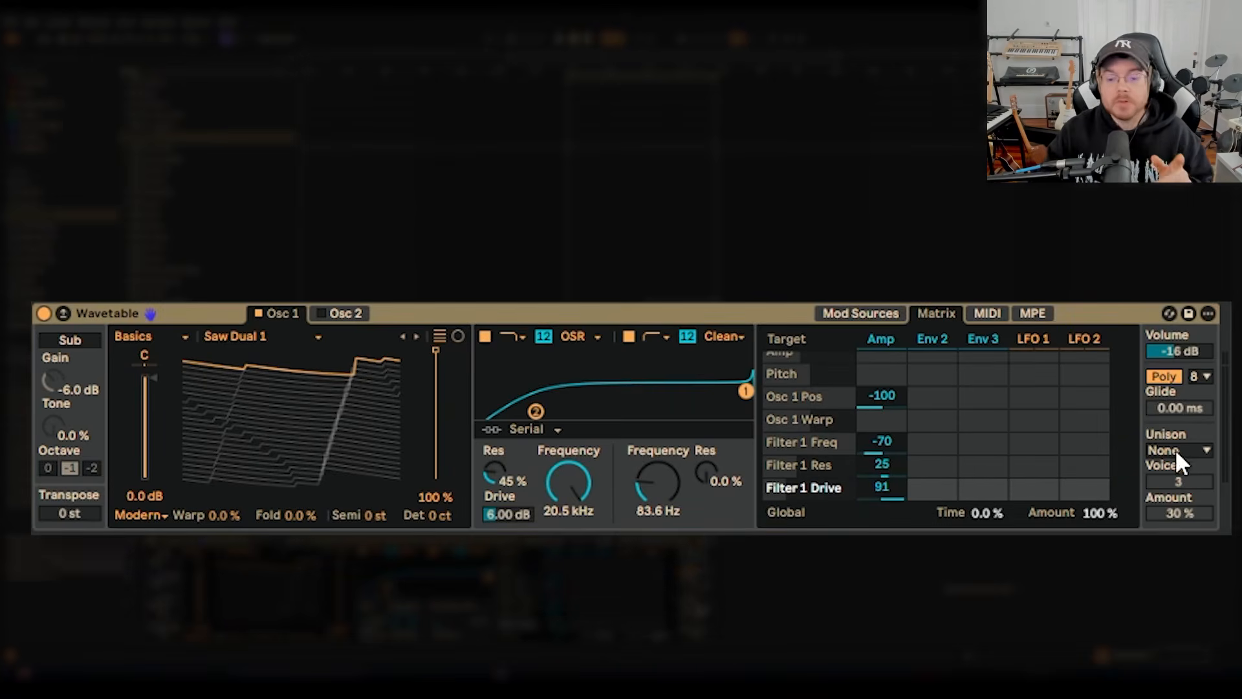
# Set the Wavetable's unison mode to Classic.
pyautogui.click(1198, 454)
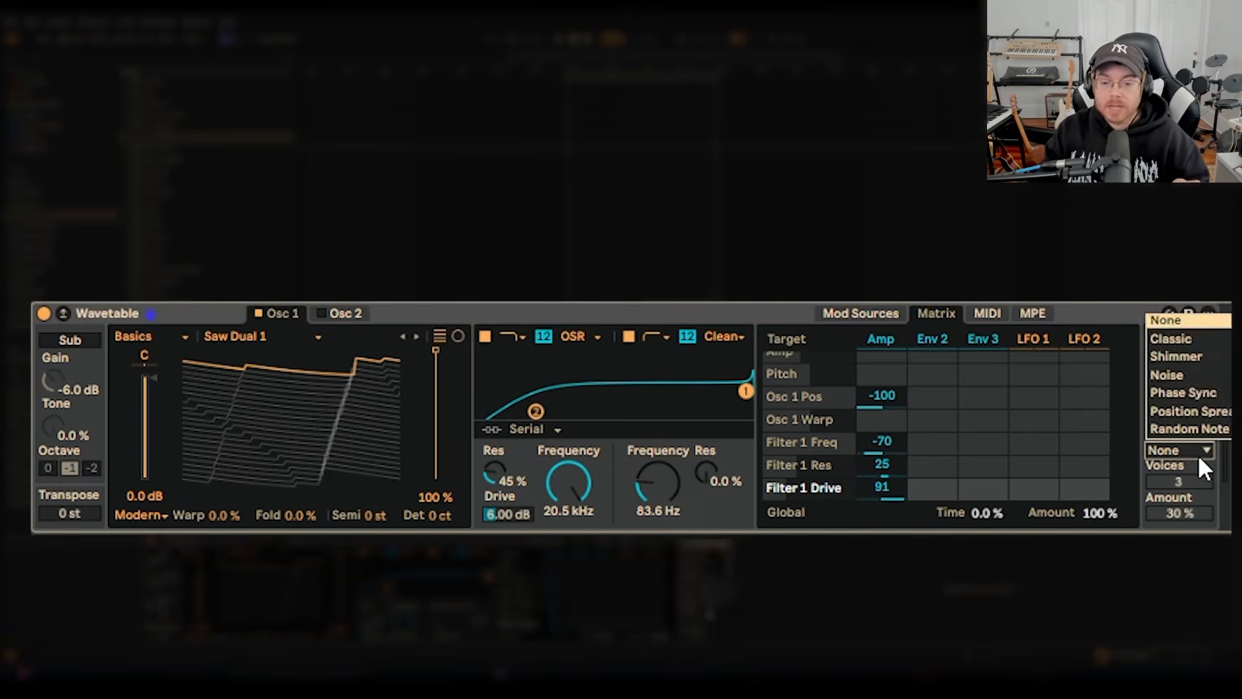
pyautogui.click(1207, 329)
pyautogui.press('Down')
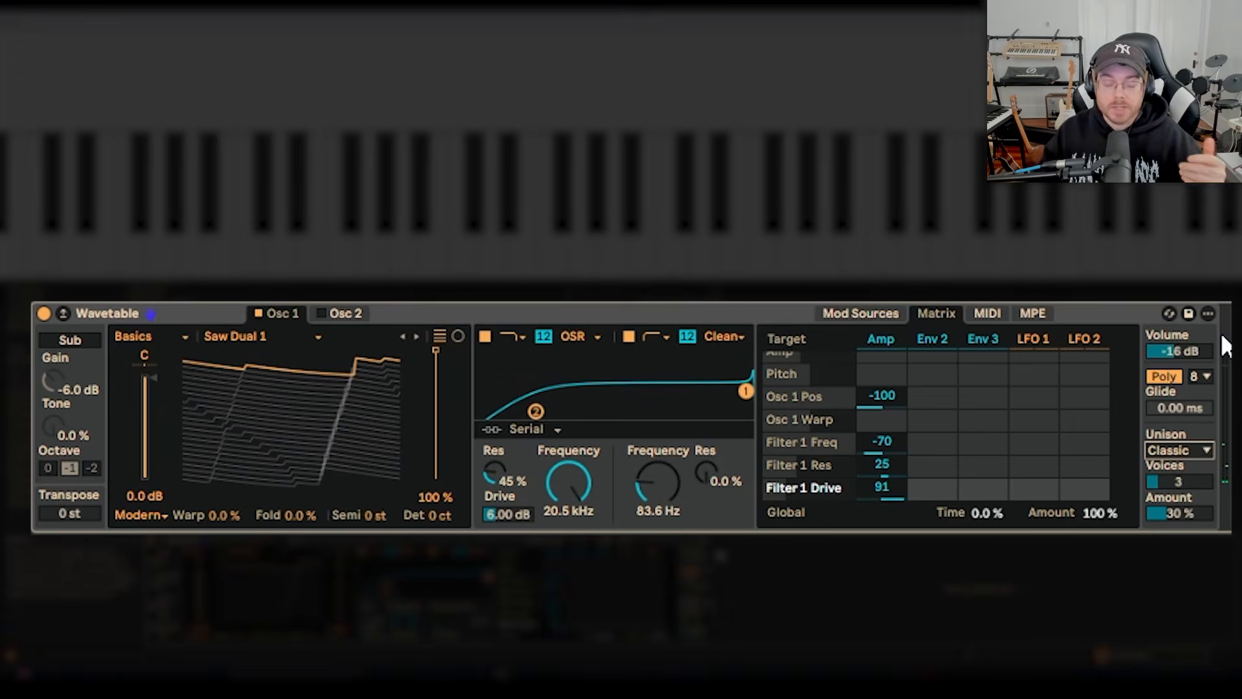
# Reset the unison amount to 0% and set its Amp envelope modulation to 100 in the matrix.
pyautogui.click(1186, 511)
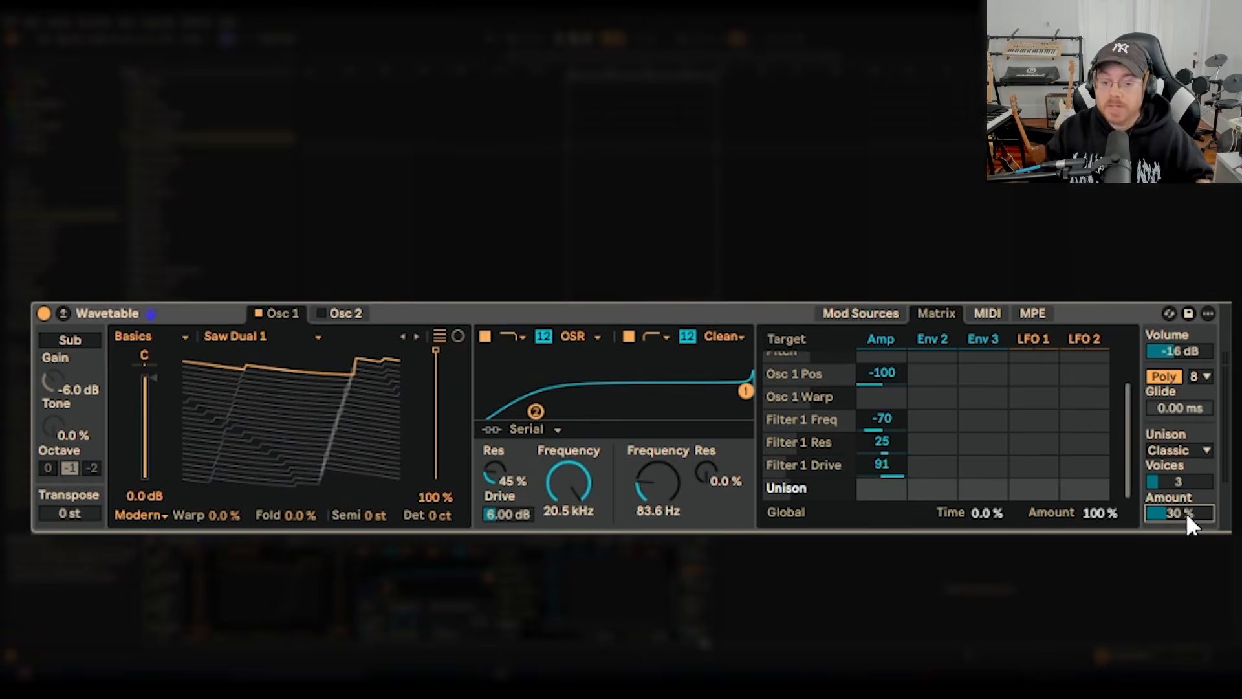
pyautogui.press('Delete')
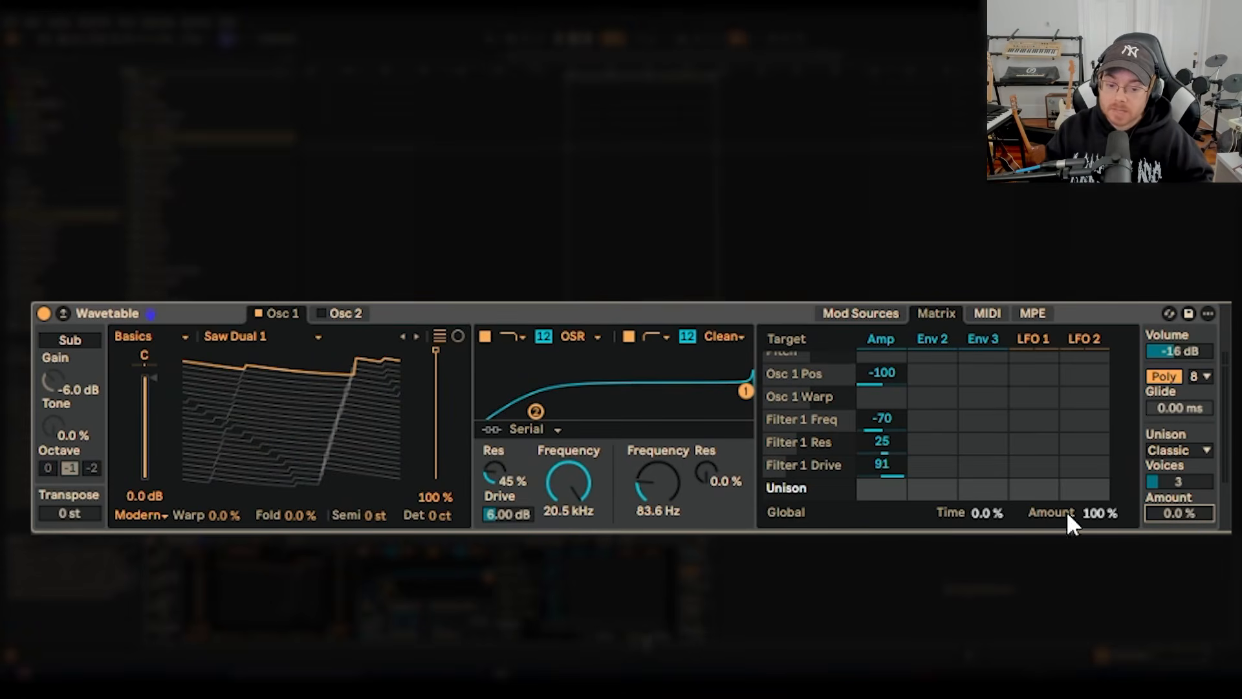
pyautogui.moveTo(886, 493)
pyautogui.mouseDown()
pyautogui.moveTo(886, 453)
pyautogui.moveTo(894, 497)
pyautogui.mouseUp()
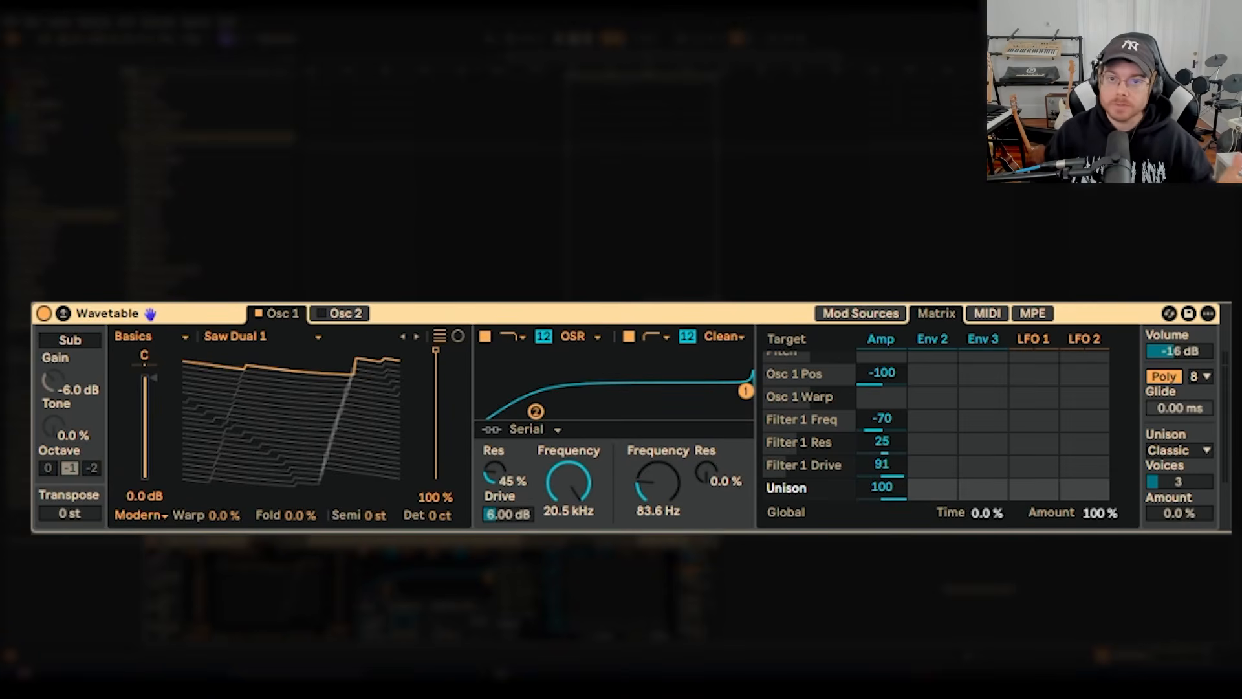
# Audition other Basics wavetables on Osc 1, including Quad Saw and Beating 1, and return to Saw Dual 1.
pyautogui.click(272, 339)
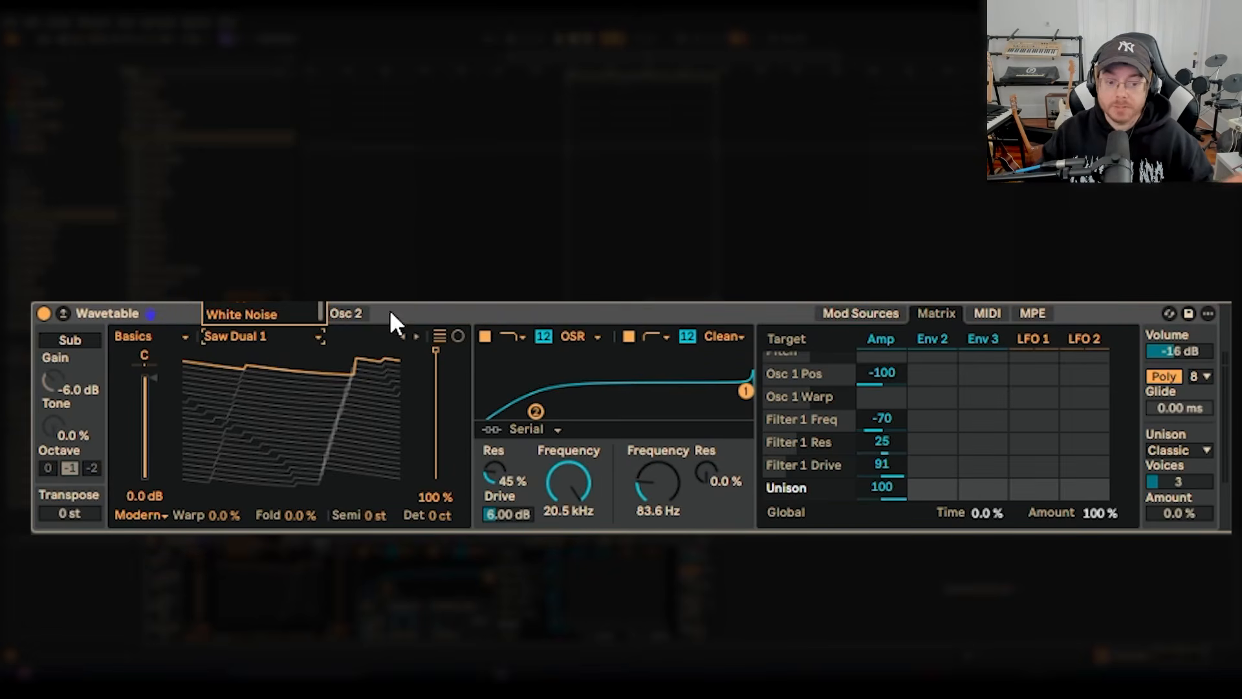
pyautogui.click(249, 296)
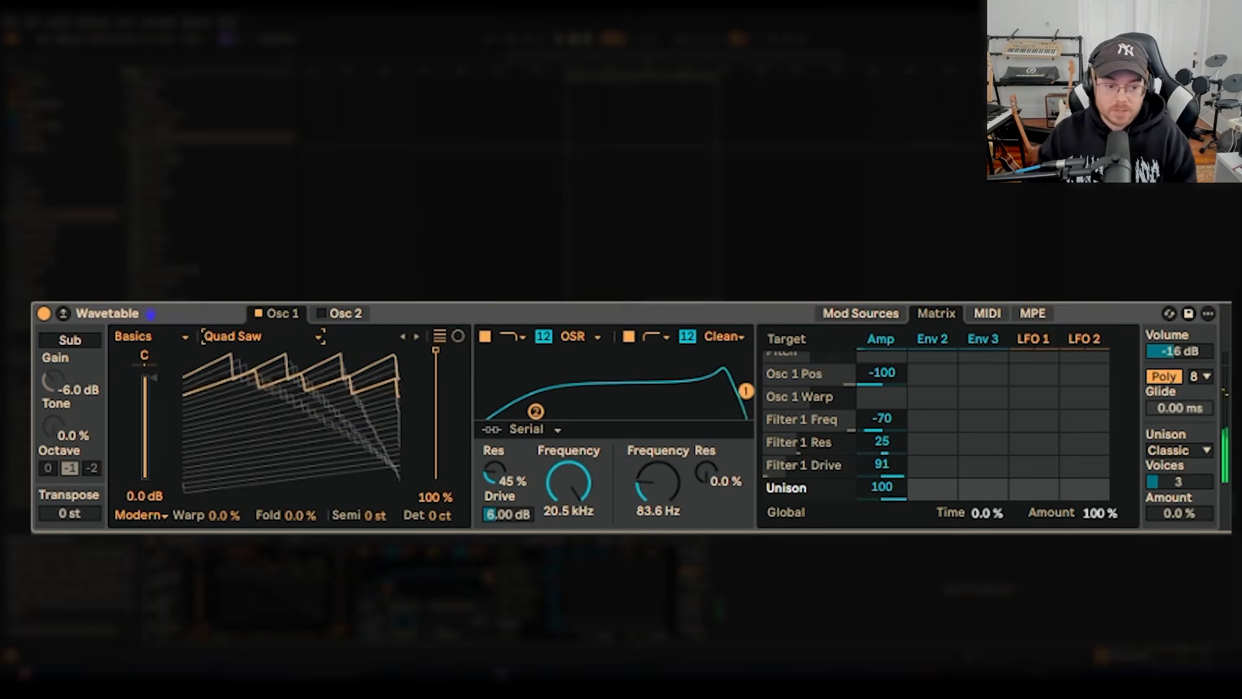
pyautogui.click(417, 334)
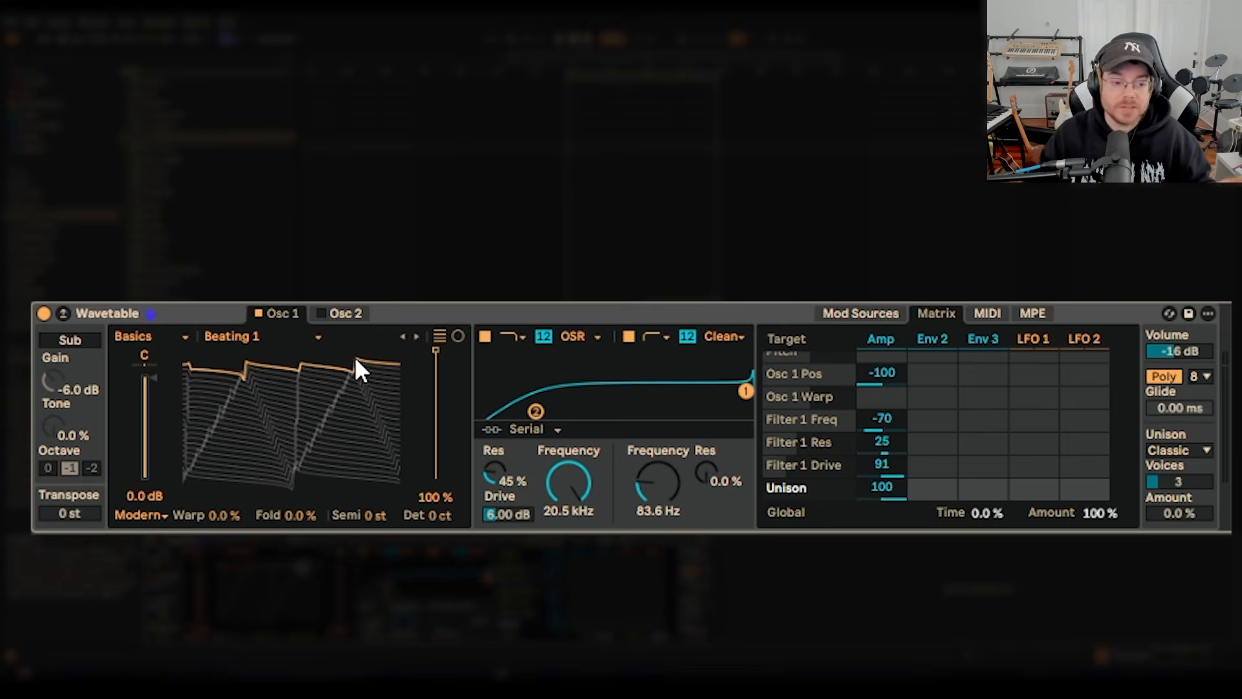
pyautogui.click(295, 335)
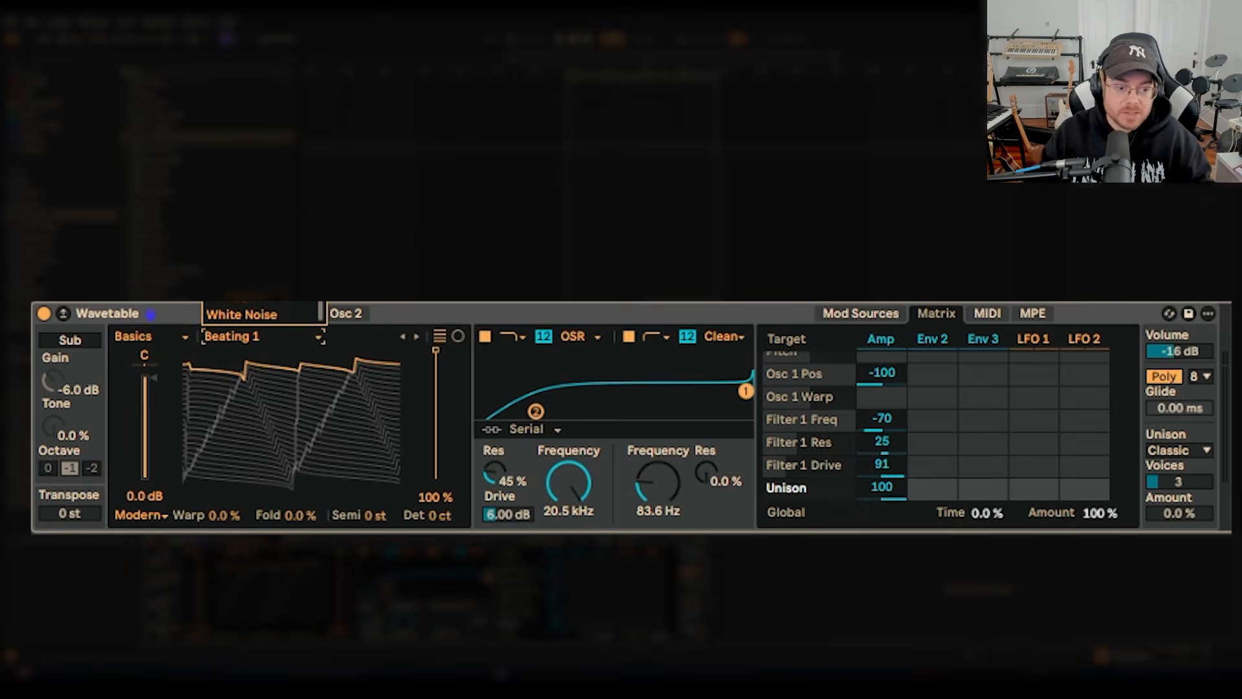
pyautogui.click(249, 259)
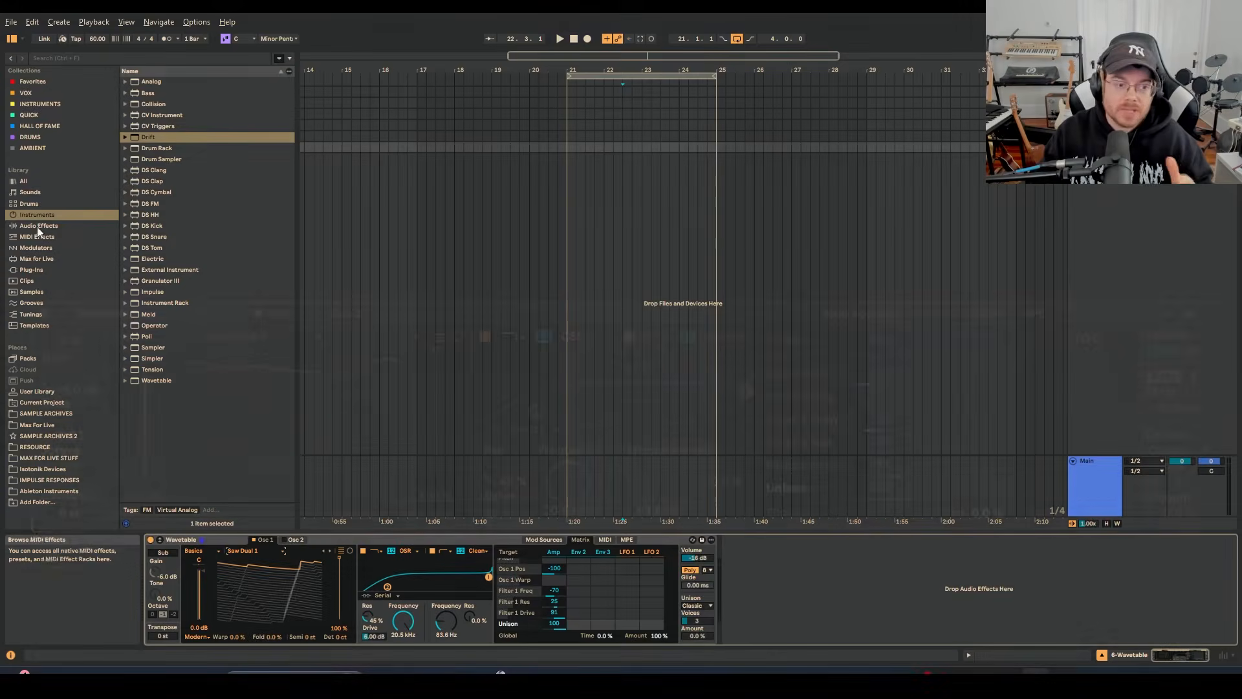
# Search the audio effects for "chor" and add Chorus-Ensemble after the Wavetable device.
pyautogui.click(38, 226)
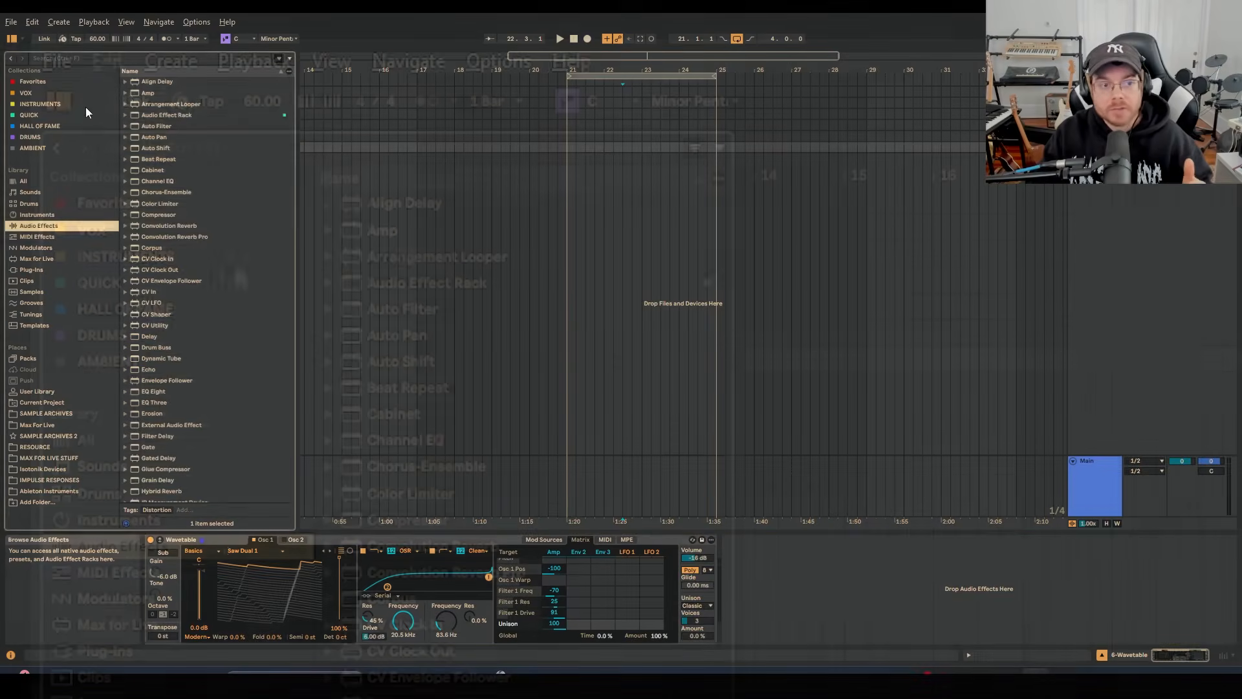
pyautogui.click(108, 57)
pyautogui.write('chor')
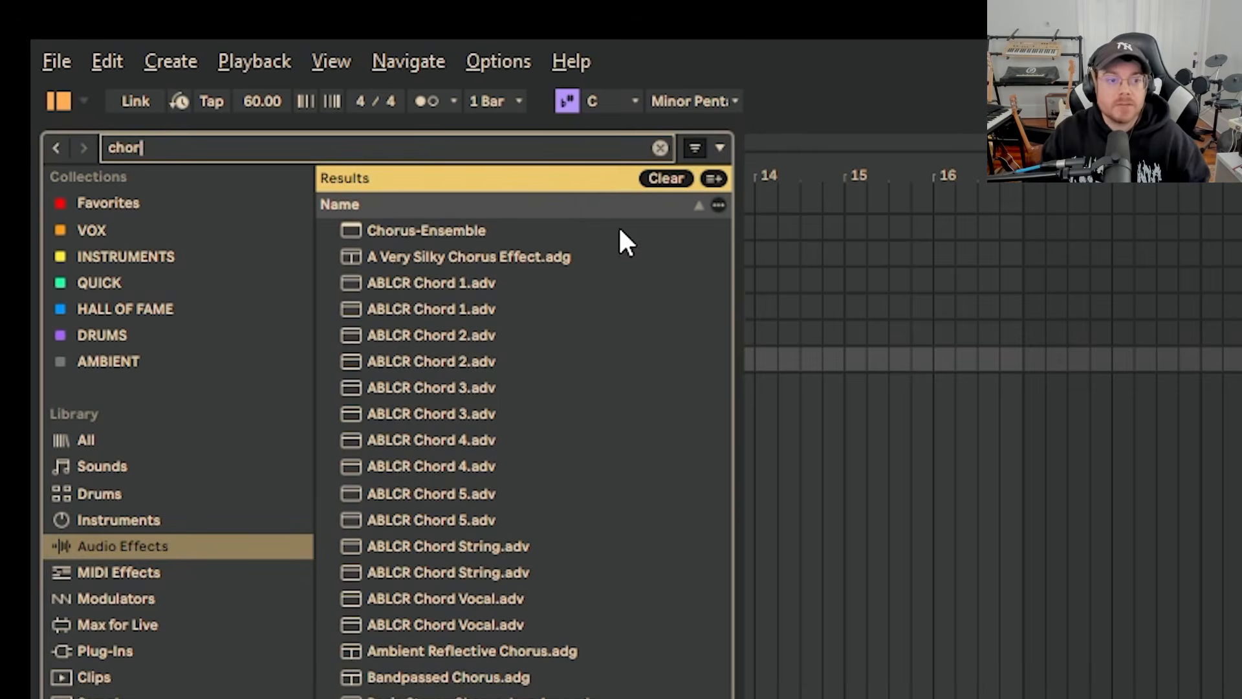
pyautogui.click(464, 234)
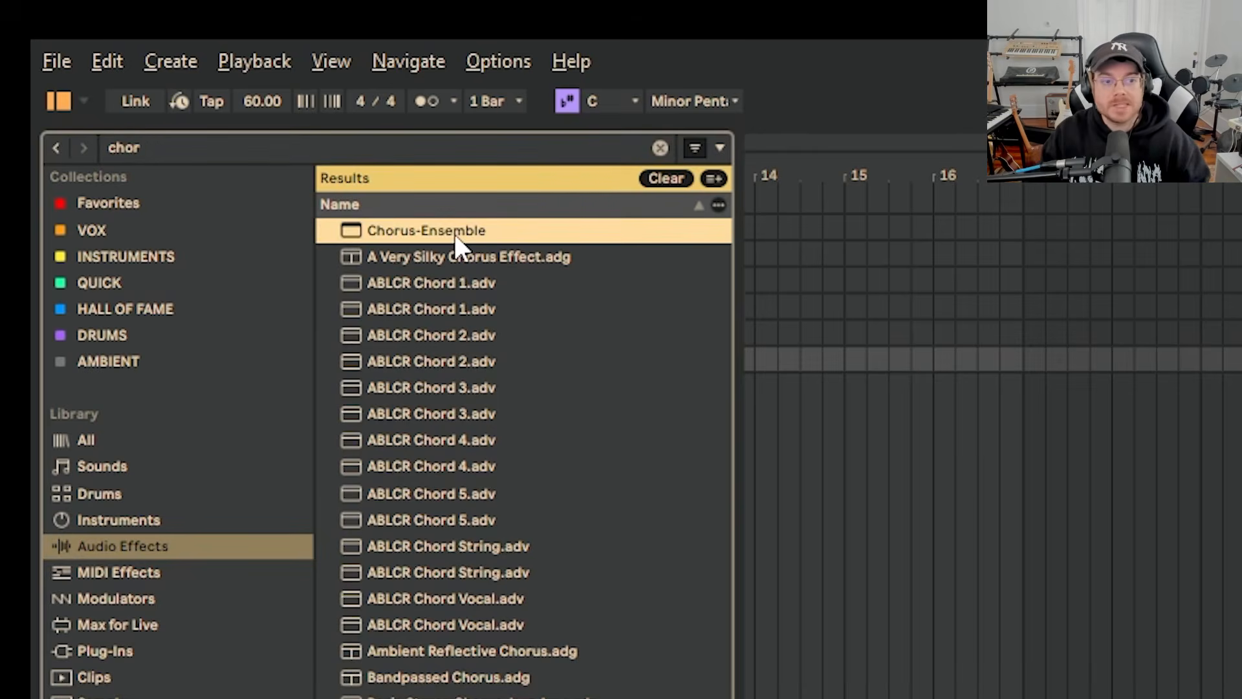
pyautogui.moveTo(456, 233); pyautogui.dragTo(762, 571)
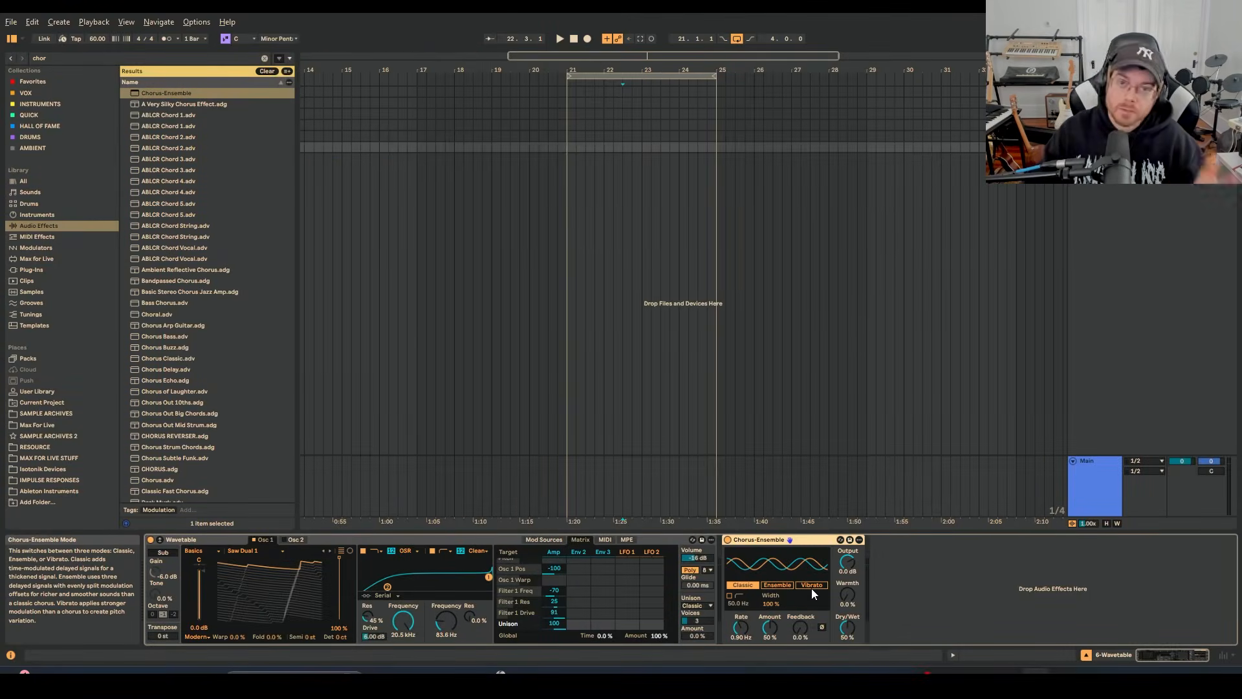
# Switch Chorus-Ensemble to Vibrato mode and set its amount to 25%.
pyautogui.click(810, 588)
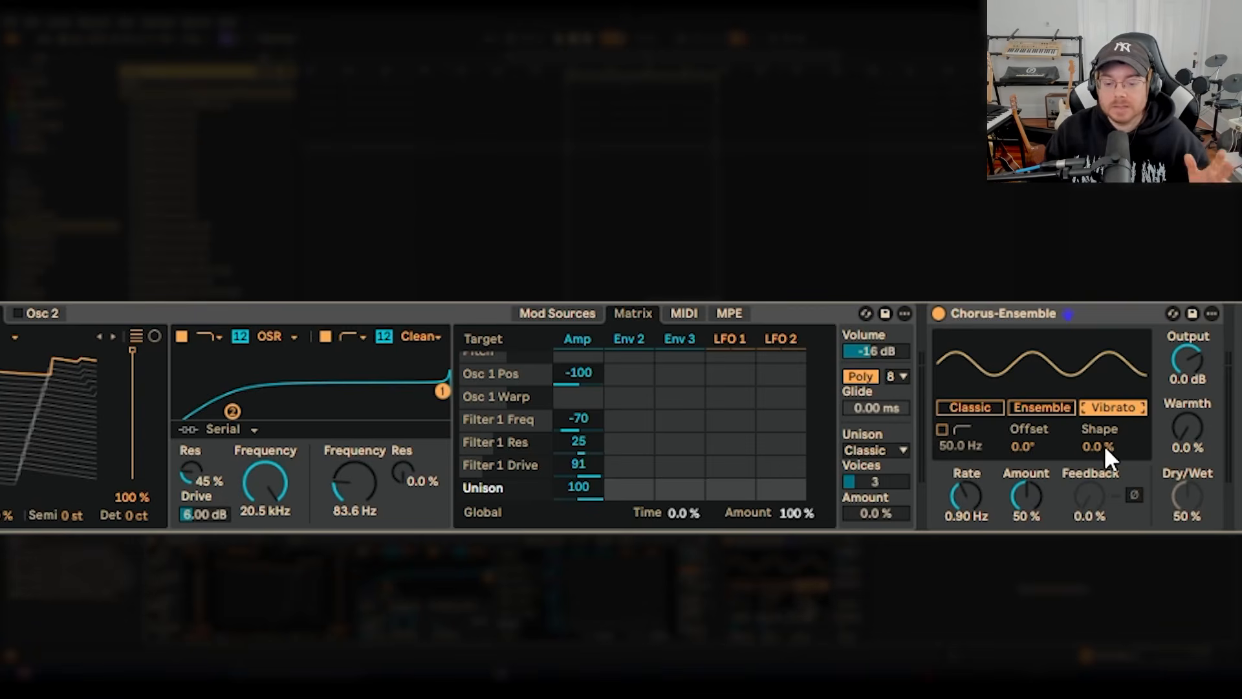
pyautogui.click(1035, 521)
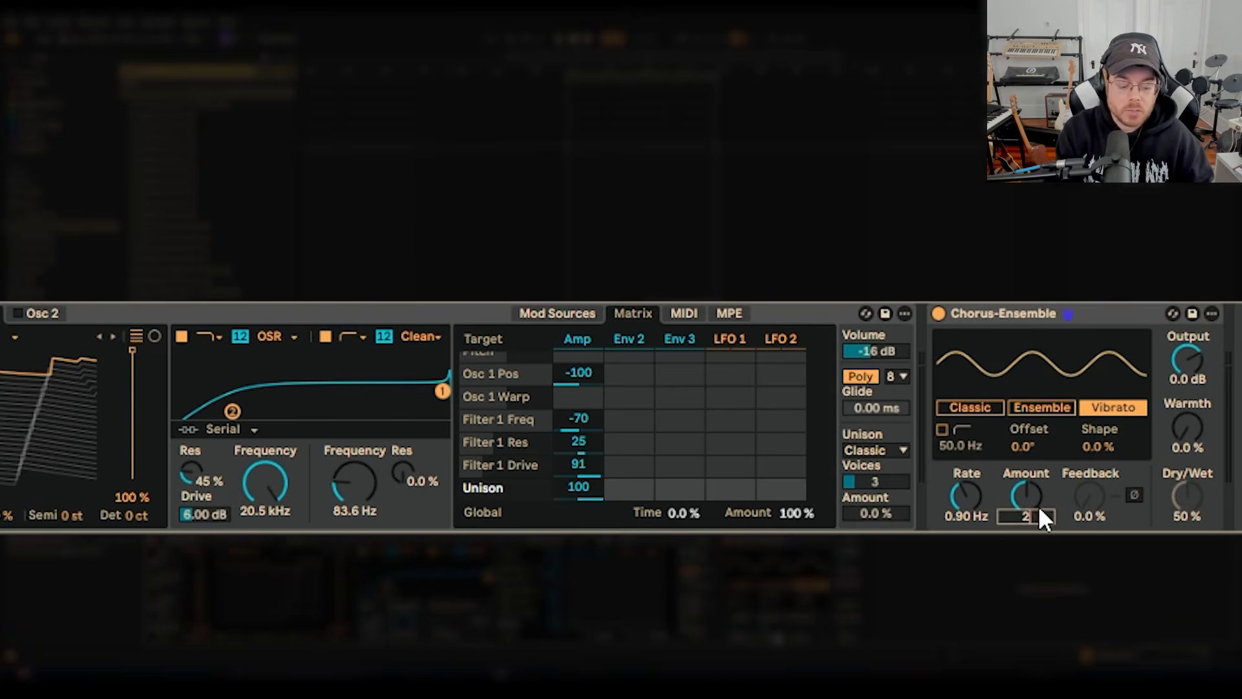
pyautogui.write('2')
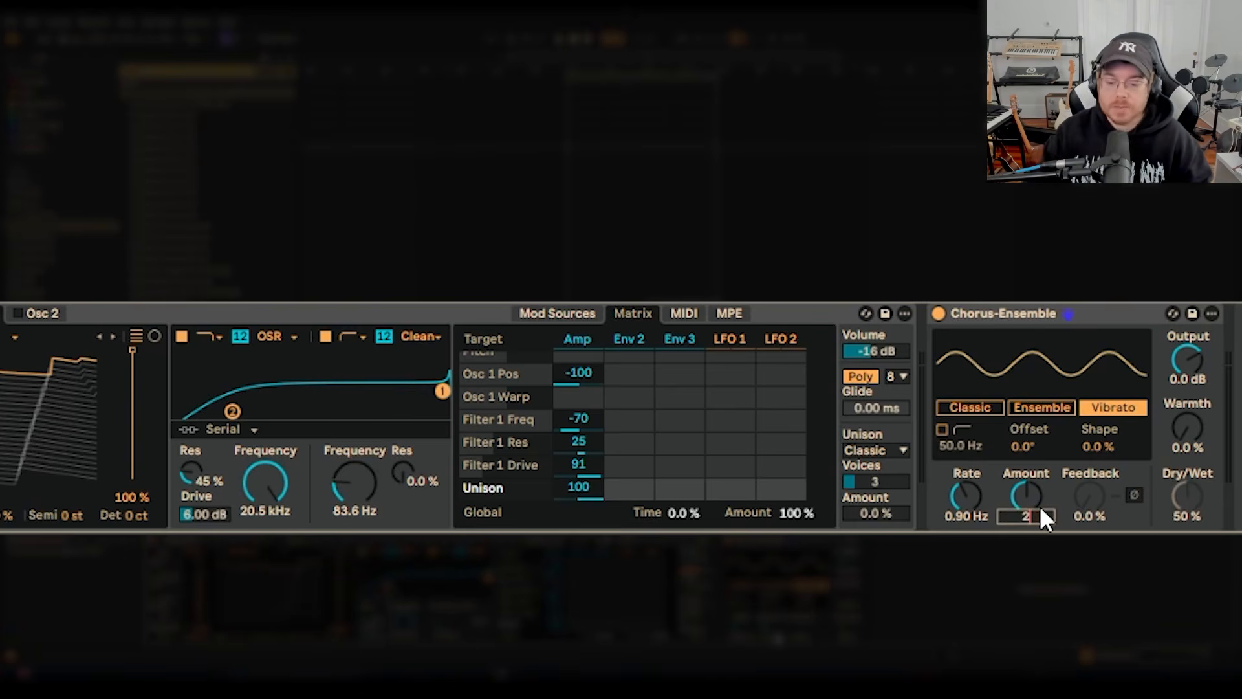
pyautogui.write('5')
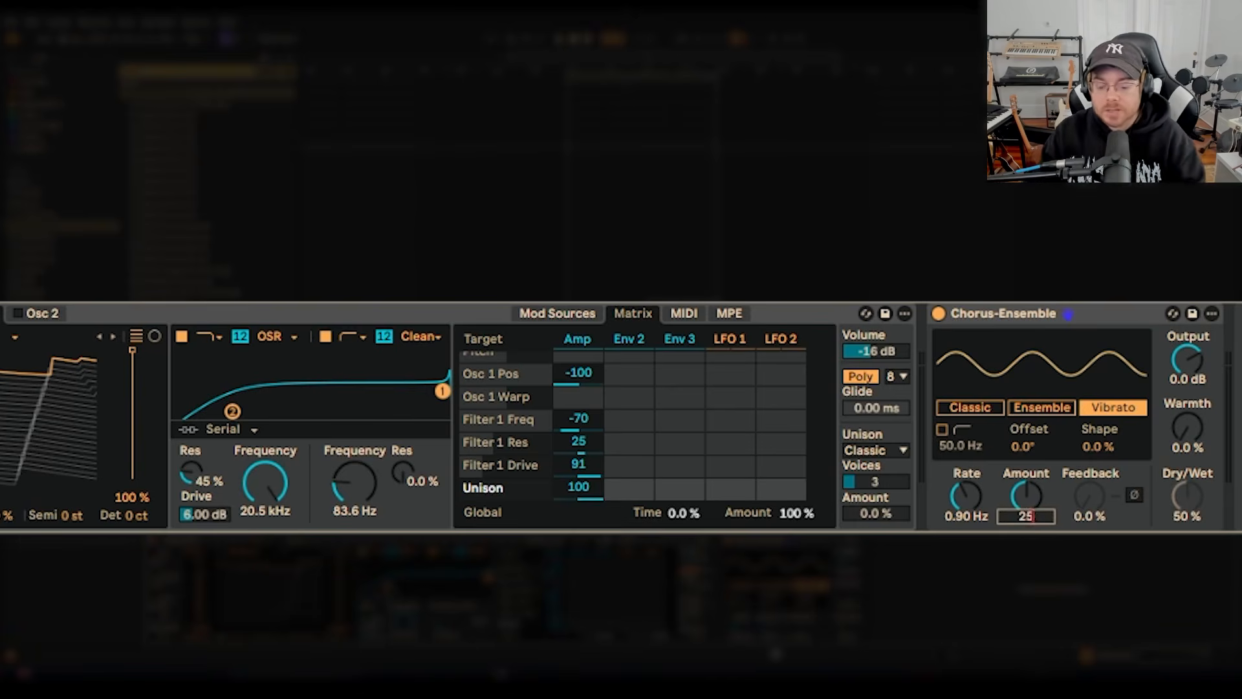
pyautogui.press('Return')
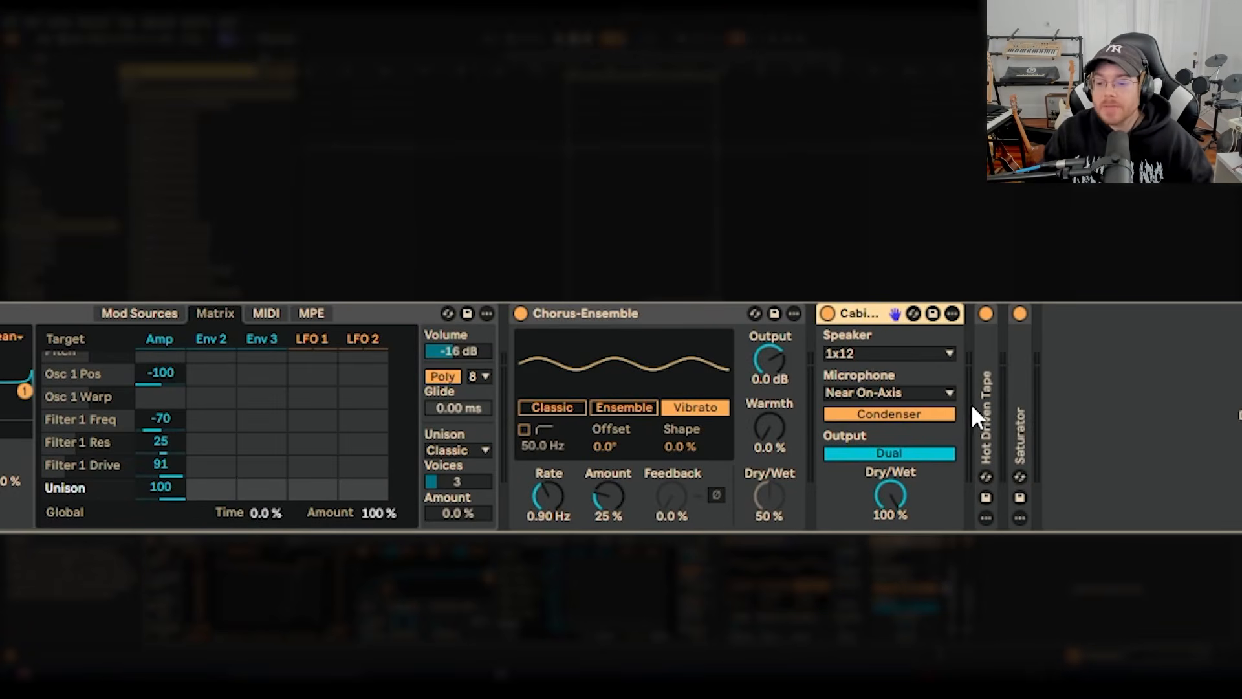
# Unfold the collapsed Hot Driven Tape and Saturator devices to show their settings.
pyautogui.doubleClick(971, 402)
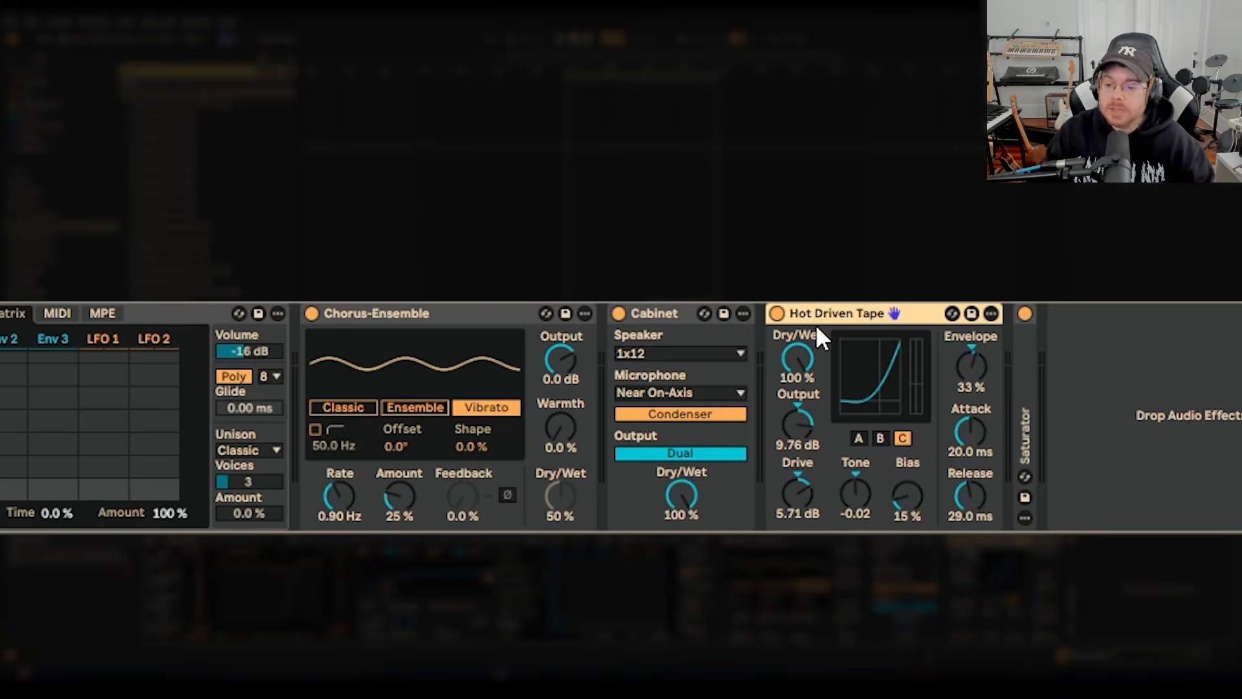
pyautogui.doubleClick(1022, 385)
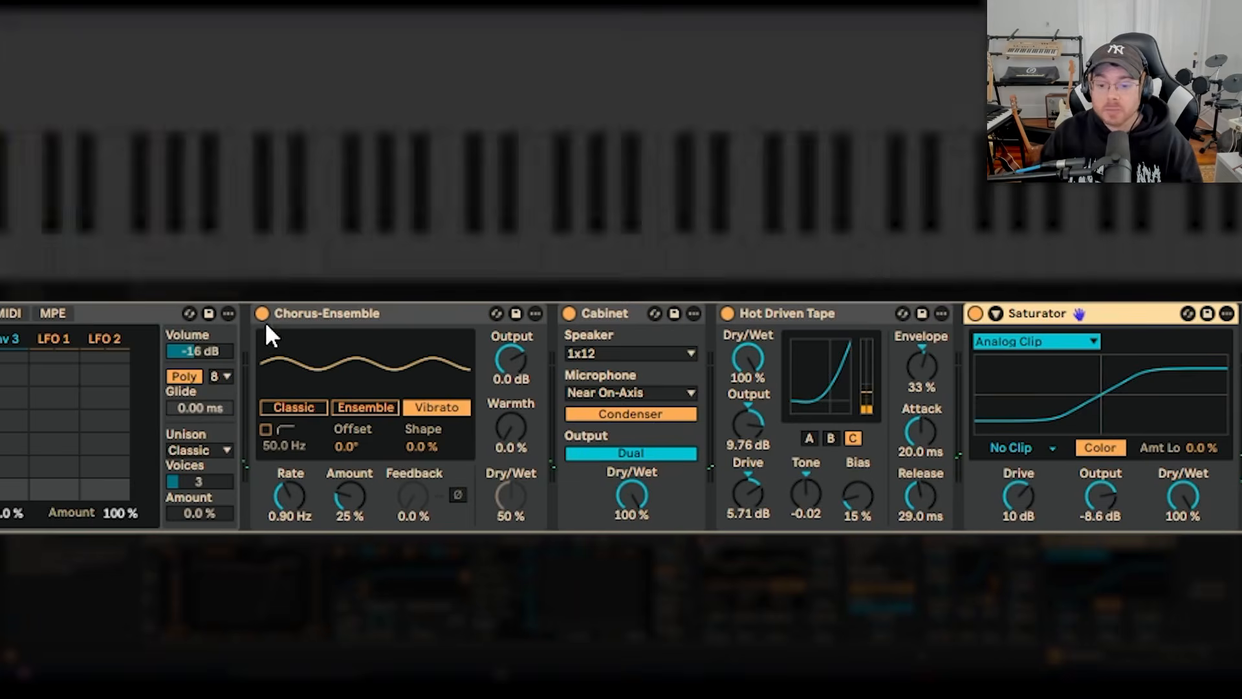
# Select all four effects from Chorus-Ensemble to Saturator and switch them off and on again to compare the sound.
pyautogui.click(317, 315)
pyautogui.keyDown('shift'); pyautogui.click(1113, 317); pyautogui.keyUp('shift')
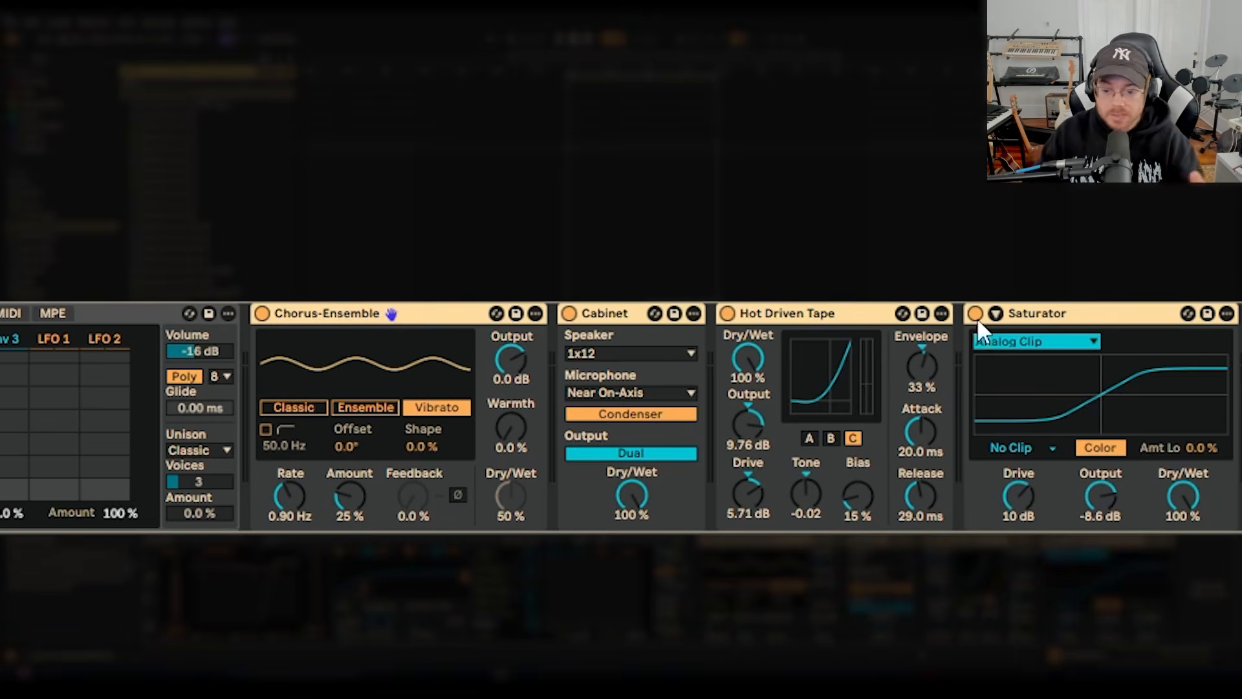
pyautogui.click(977, 319)
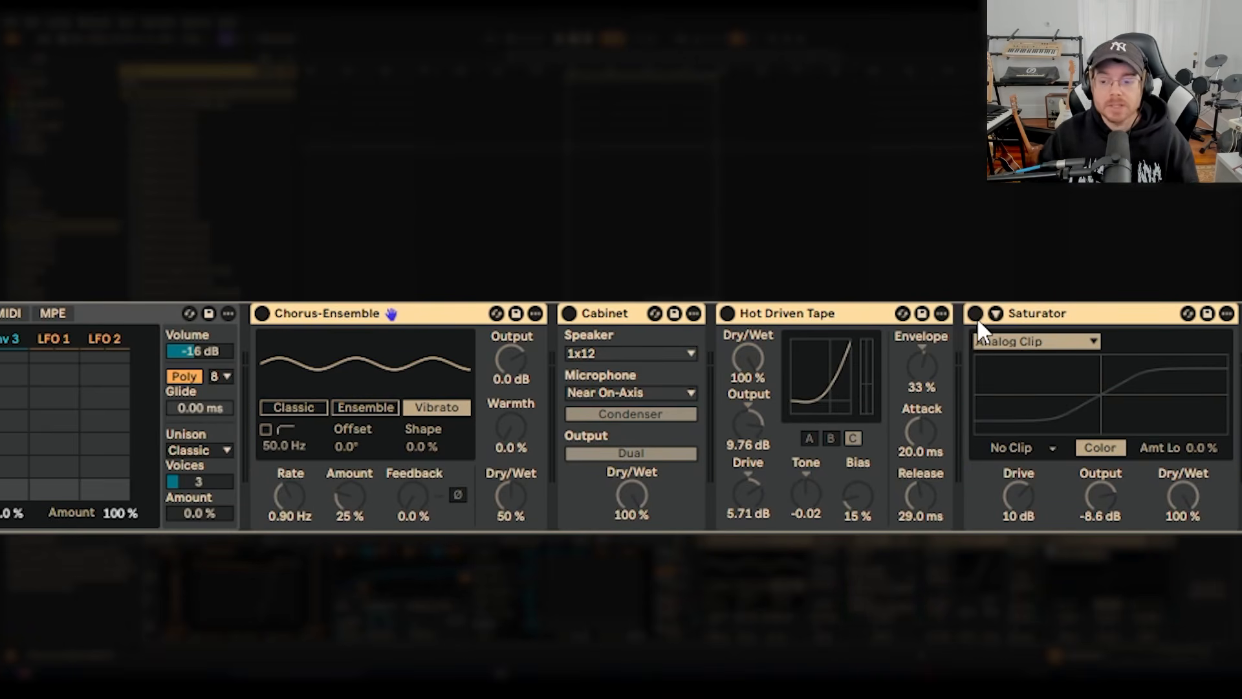
pyautogui.click(262, 314)
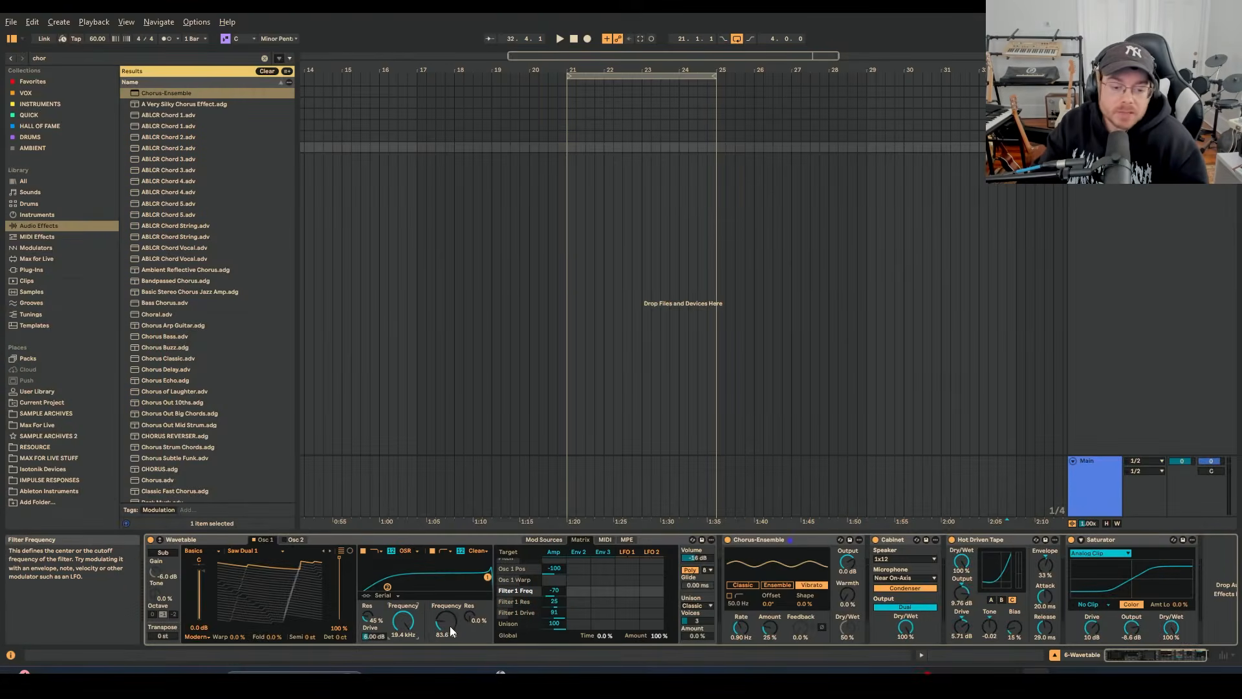
# Examine the filters' frequency and resonance as matrix targets, and review the Env 3, LFO 1 and Amp modulation sources.
pyautogui.click(471, 621)
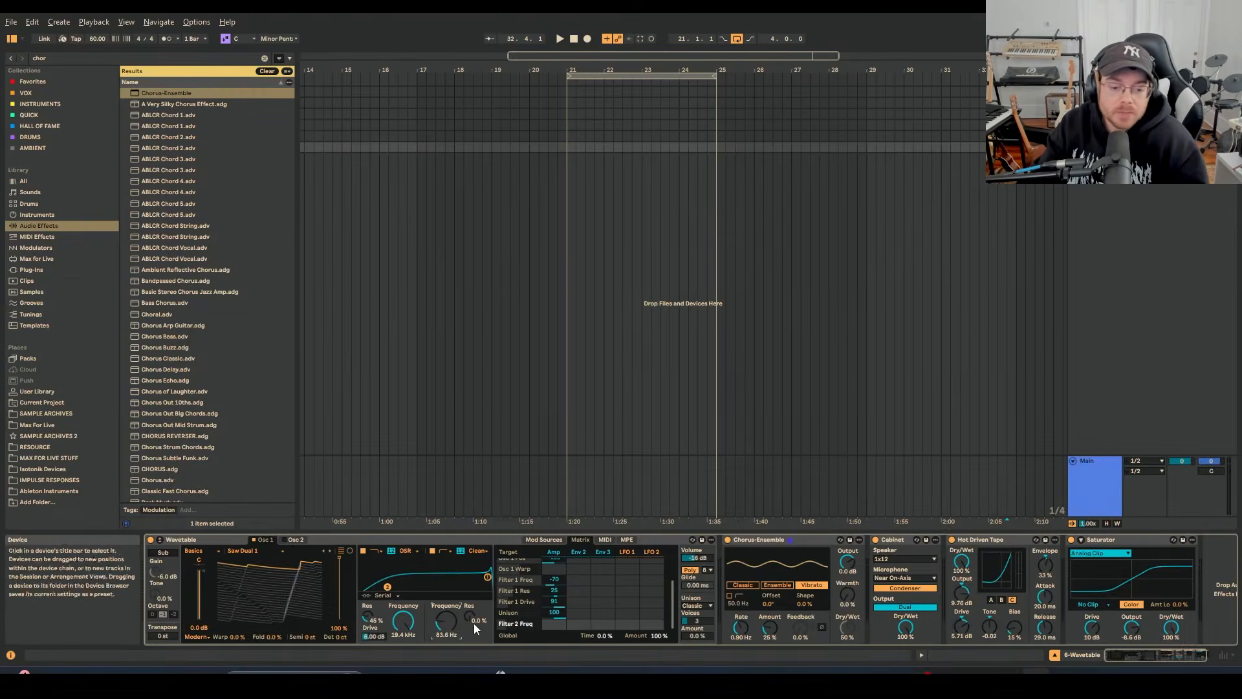
pyautogui.click(410, 629)
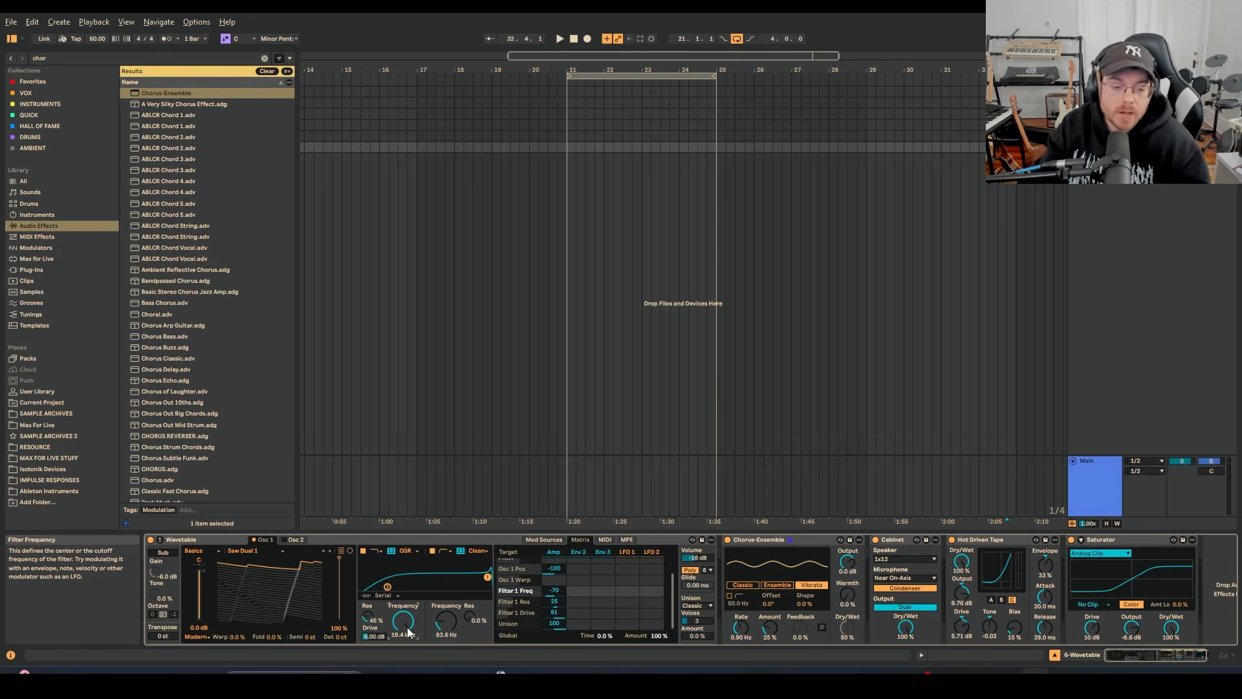
pyautogui.click(445, 621)
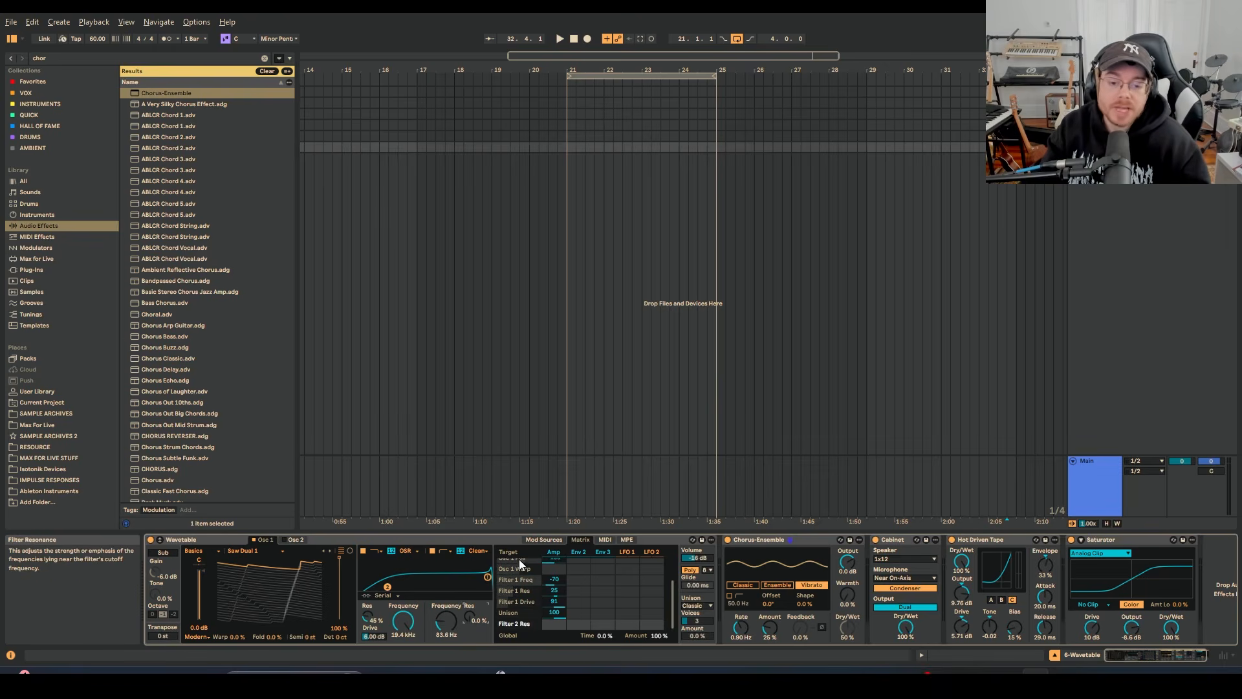
pyautogui.click(544, 539)
pyautogui.click(587, 550)
pyautogui.click(621, 550)
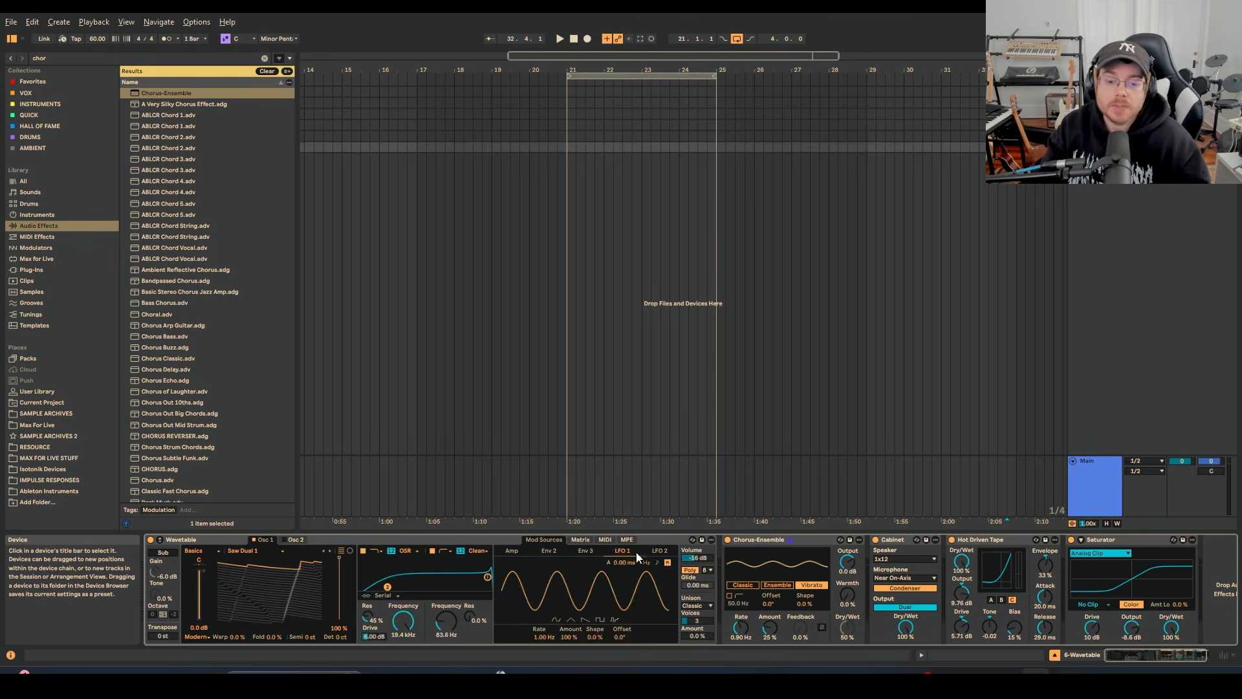
pyautogui.click(588, 554)
pyautogui.click(522, 553)
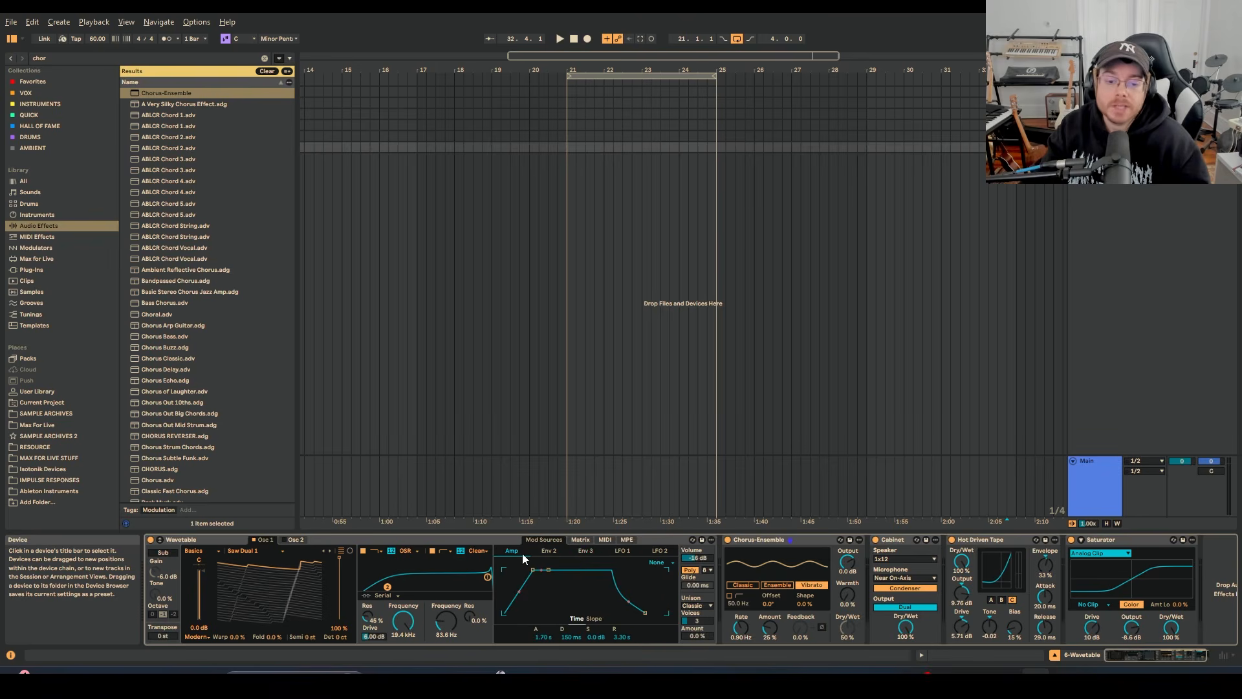